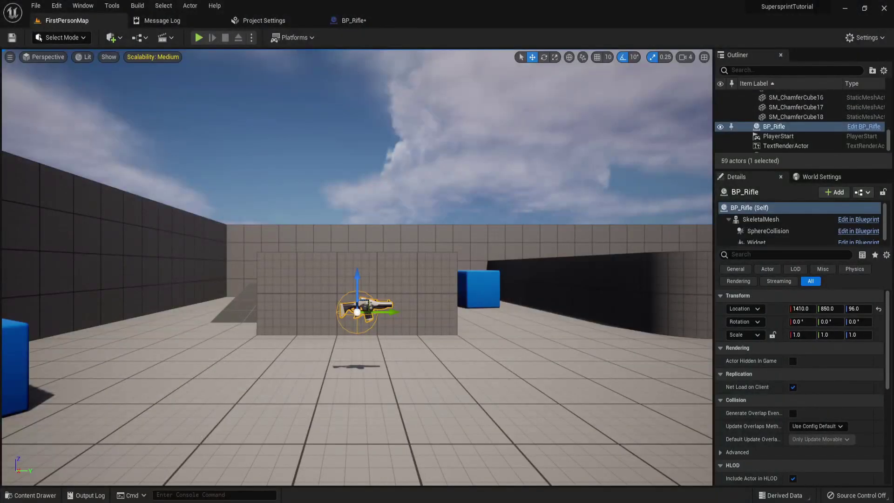
Play the level in the editor, walk over to the rifle to pick it up, and jump.
click(199, 37)
click(281, 222)
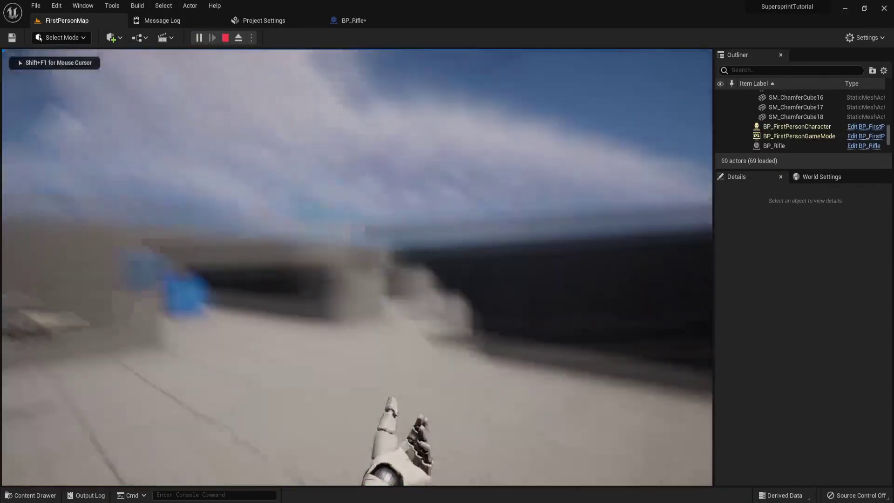
key(w)
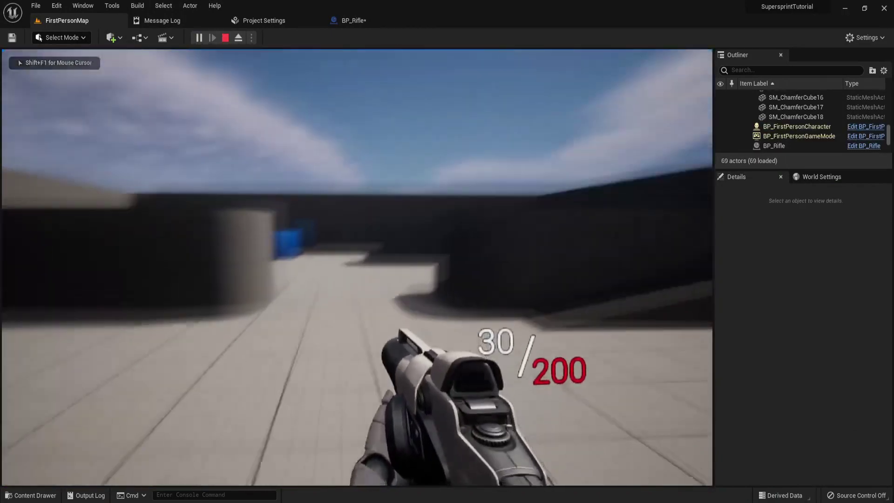
key(w)
key(space)
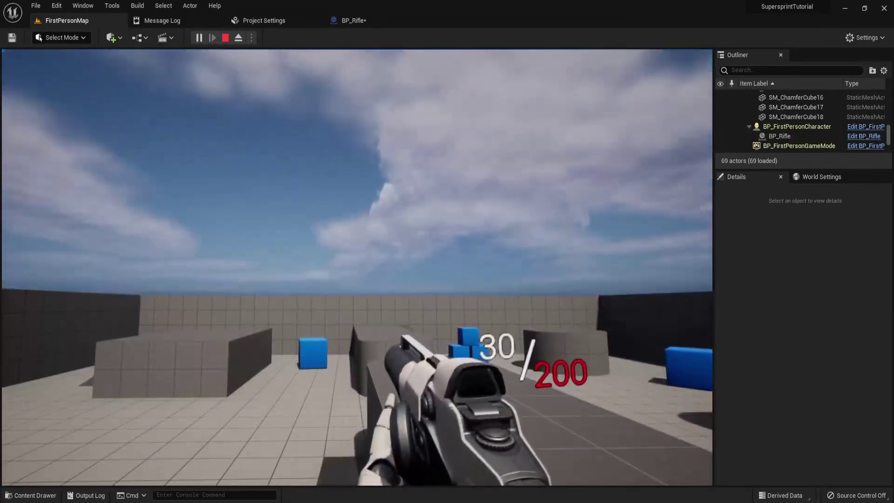
Fire the rifle repeatedly while moving around the level to test its ammo counter, and end the play session.
click(357, 267)
click(357, 267)
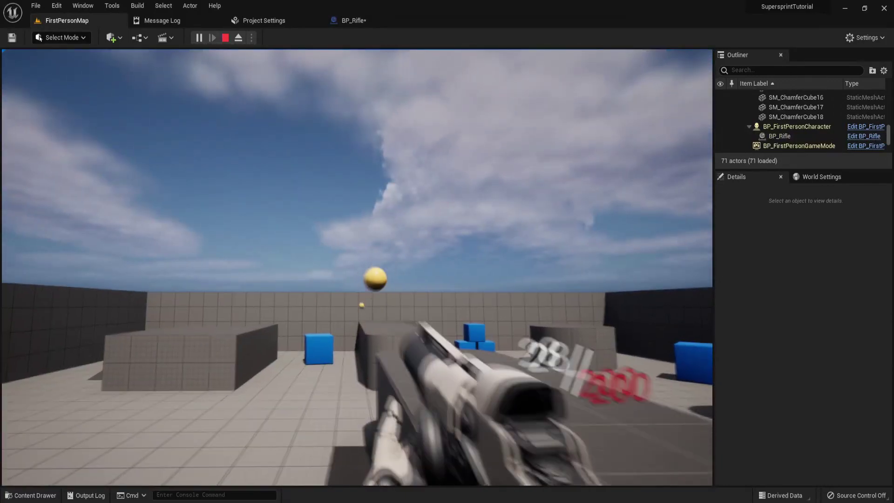
click(357, 267)
click(357, 268)
click(357, 267)
click(356, 267)
click(357, 267)
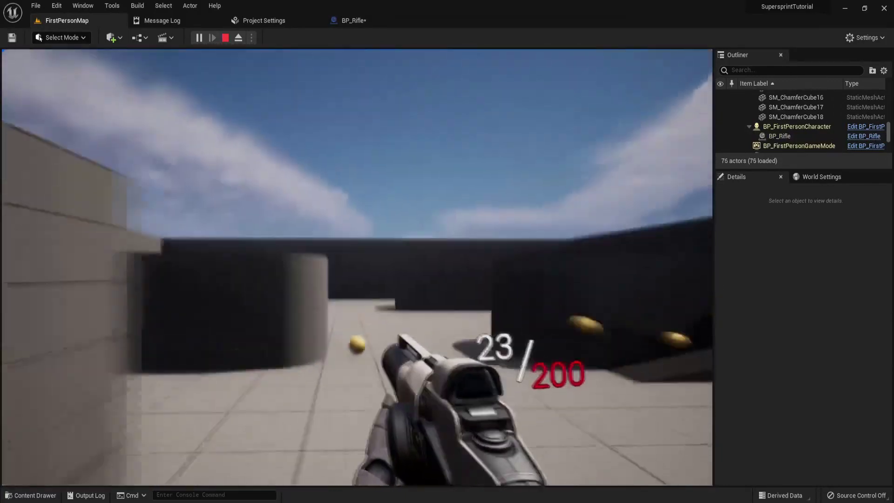
key(w)
click(357, 268)
click(358, 268)
click(357, 267)
click(357, 267)
click(358, 267)
click(357, 267)
click(357, 267)
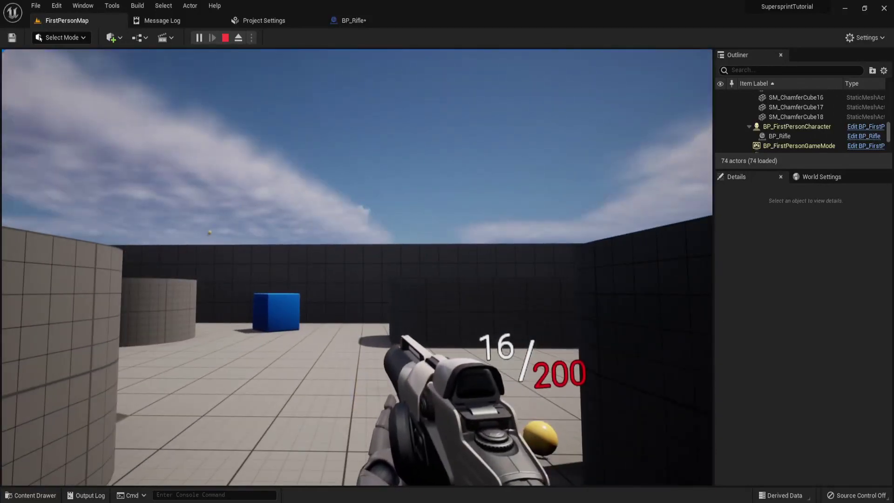
key(Escape)
key(f)
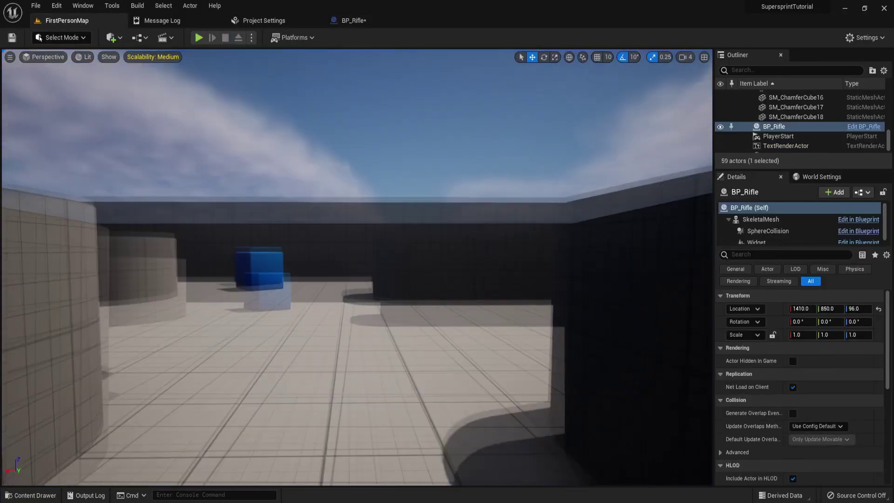
key(s)
right_drag(358, 267, 456, 210)
right_drag(357, 268, 529, 359)
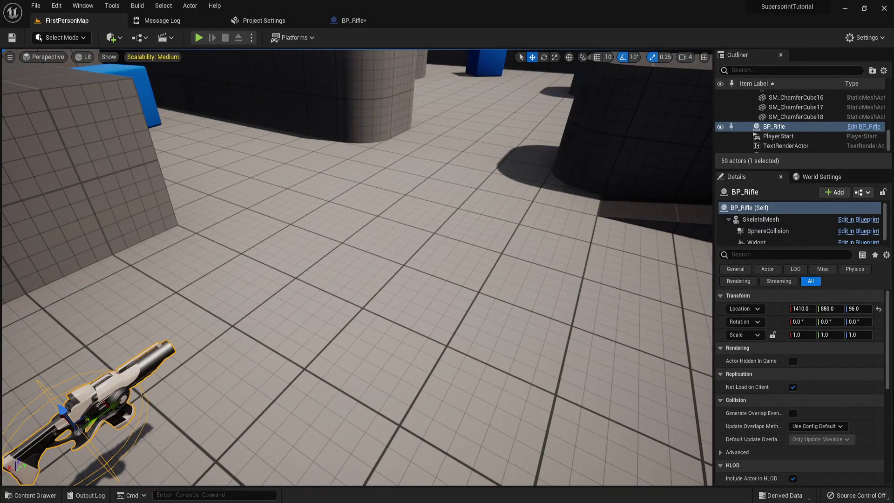
key(ctrl+space)
Delete the Widget component from the BP_Rifle blueprint.
click(356, 23)
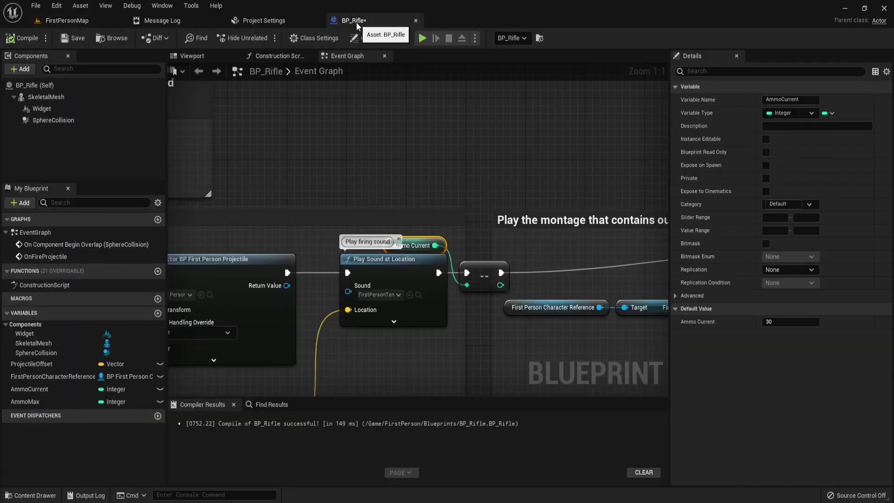
click(194, 57)
click(74, 109)
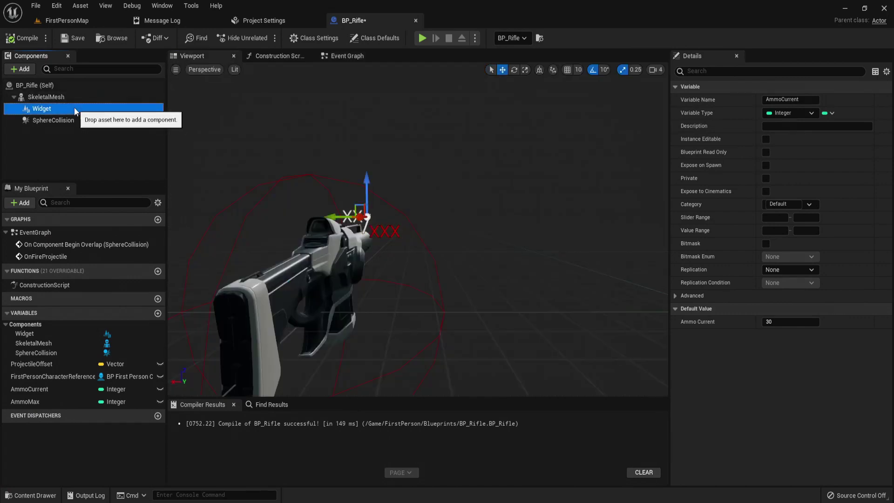
key(Delete)
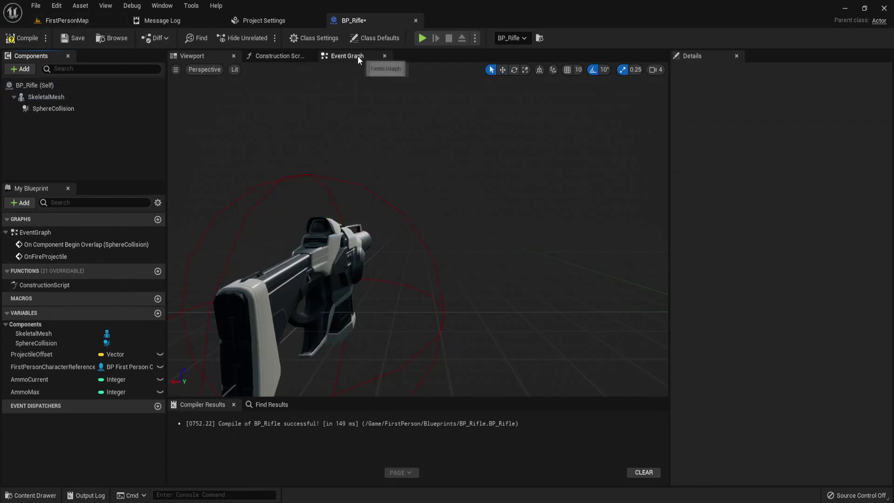
Examine the default values of AmmoCurrent and AmmoMax and the ammo decrement node after Play Sound at Location in BP_Rifle's event graph.
click(354, 55)
scroll(454, 323, down, 2)
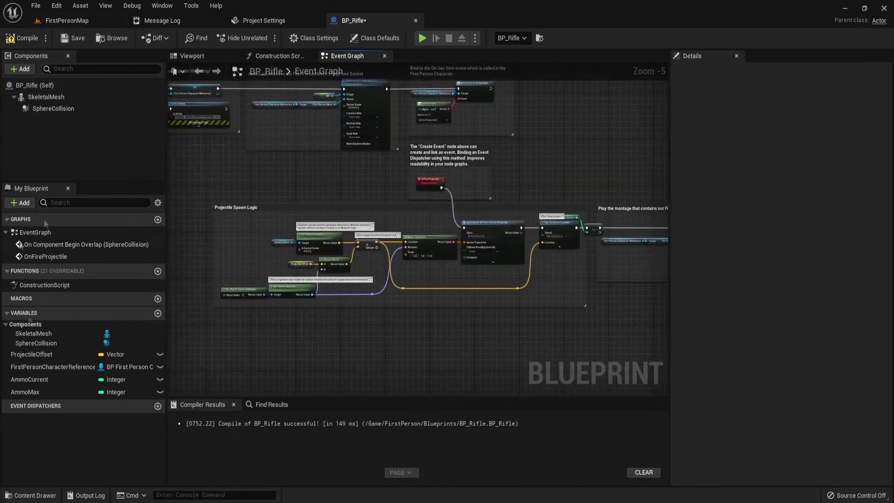
click(42, 380)
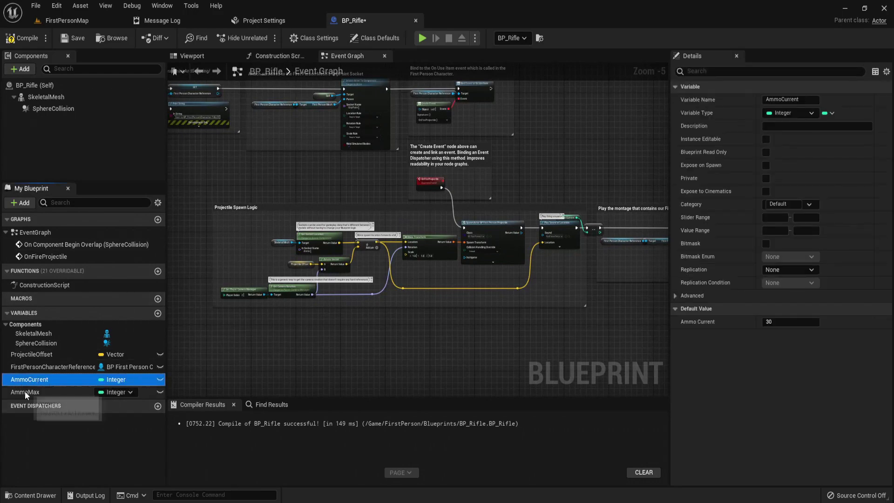
click(28, 392)
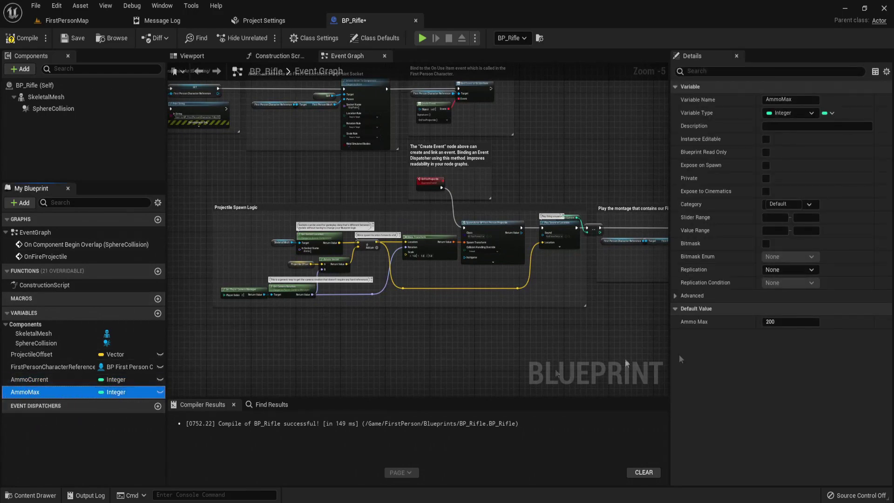
click(48, 380)
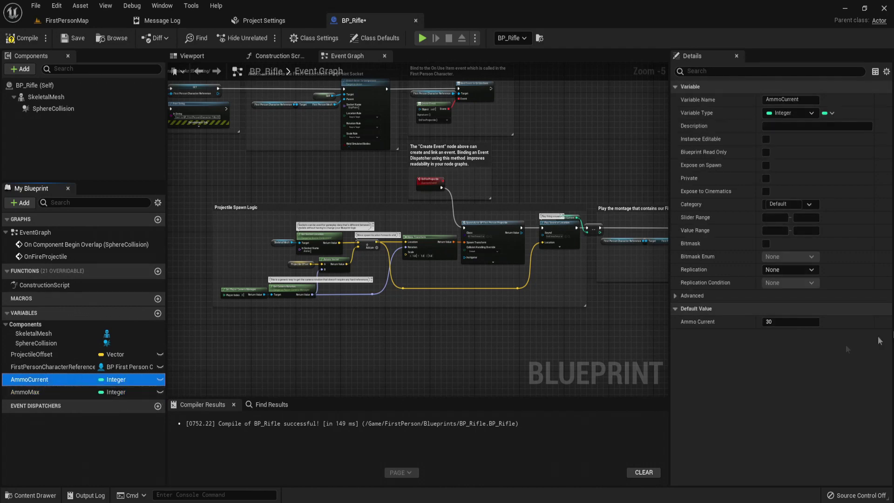
click(35, 391)
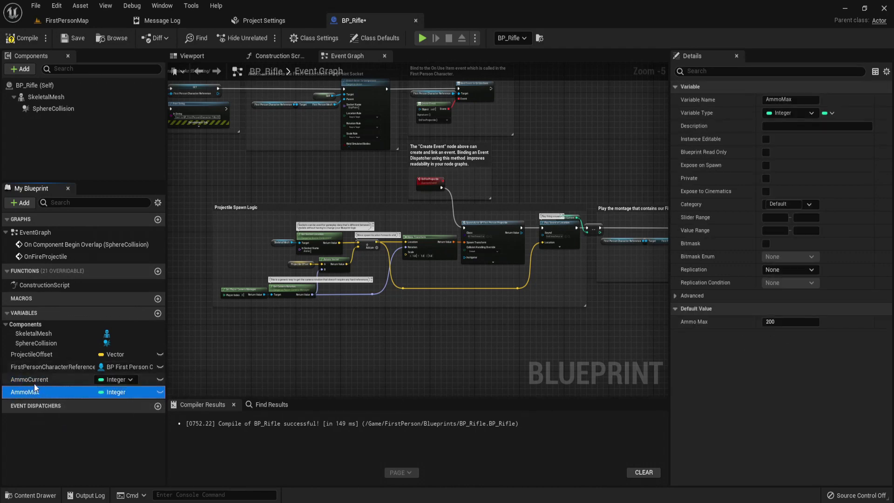
click(34, 381)
click(33, 393)
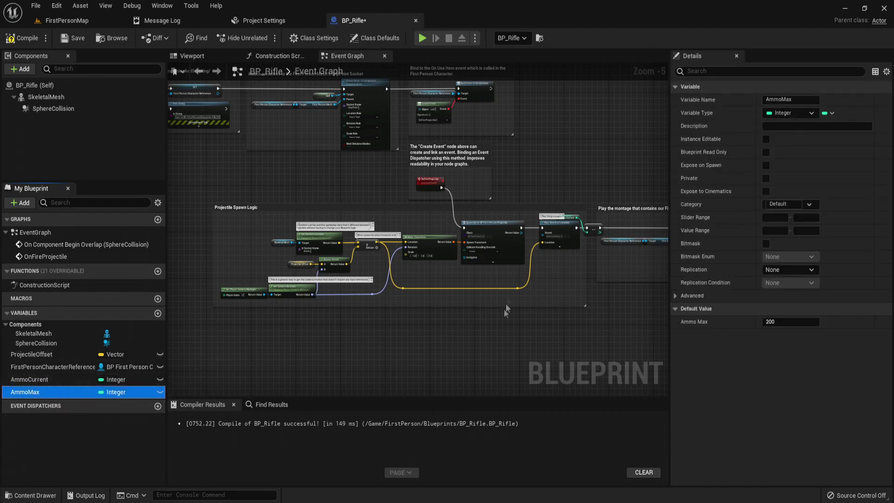
scroll(577, 234, up, 5)
right_drag(578, 234, 388, 279)
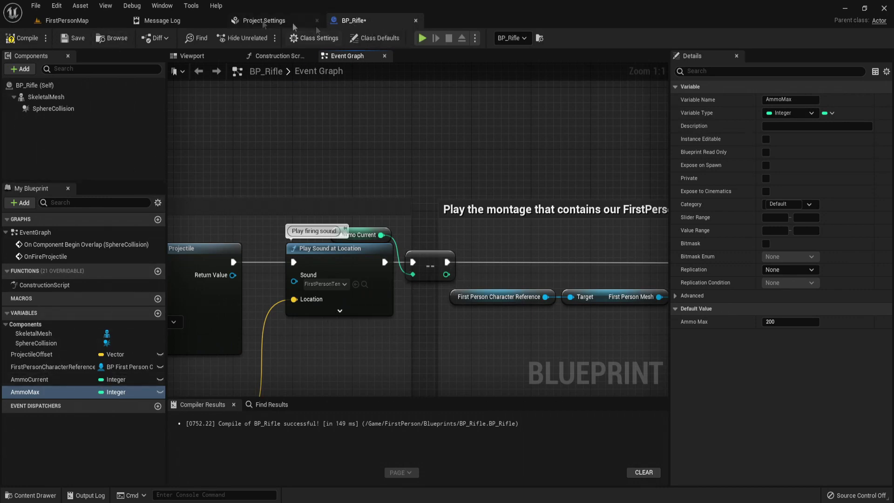
Create a User Widget blueprint named GameAmmoWidget_New in the FirstPerson Blueprints folder and open it.
click(65, 20)
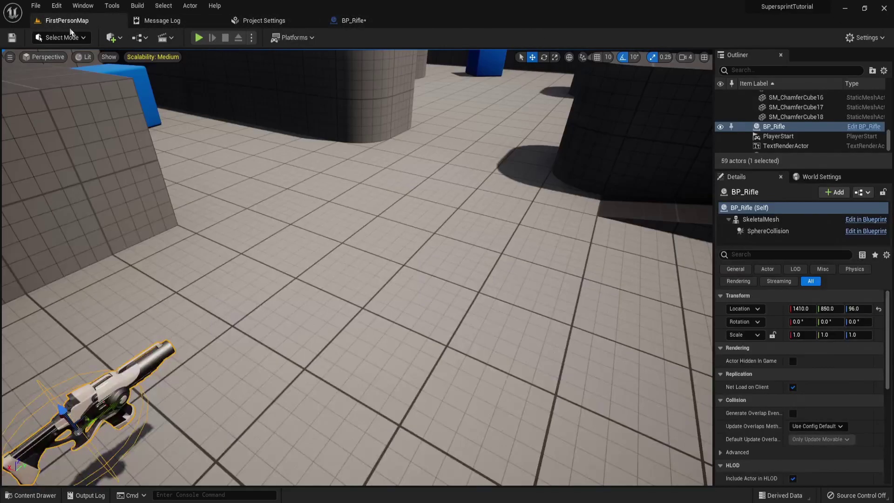
click(45, 497)
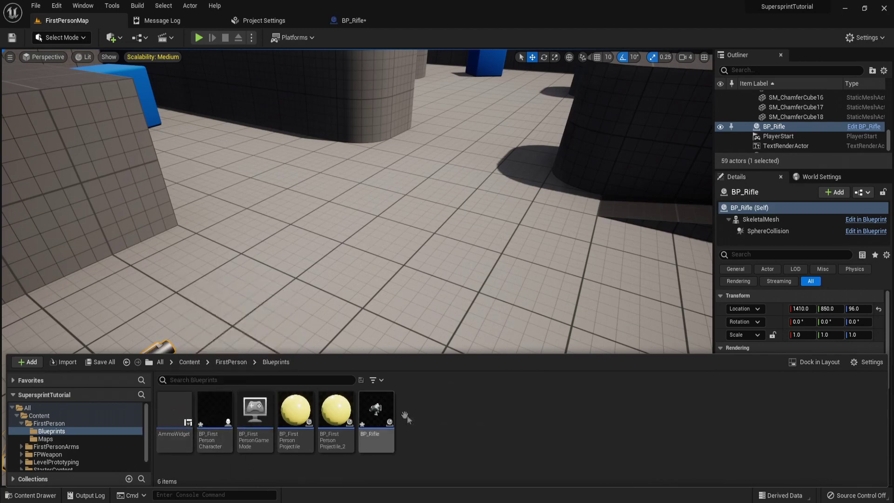
right_click(426, 414)
mouse_move(466, 404)
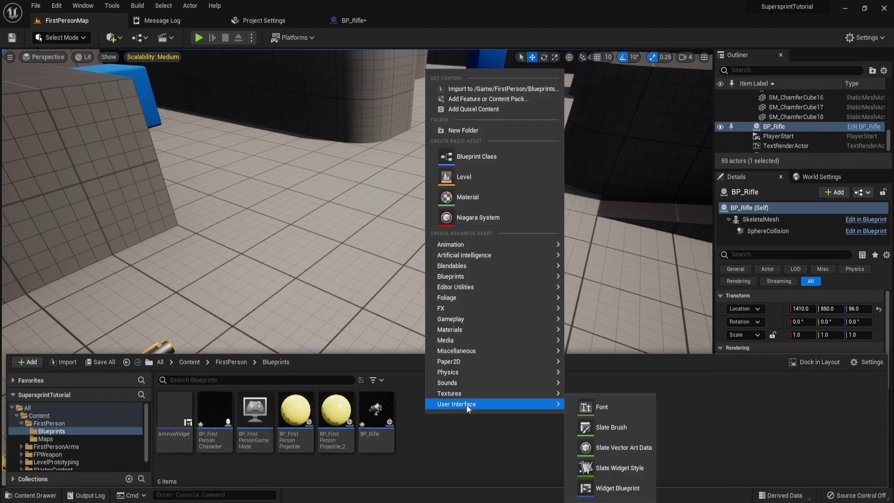
click(614, 487)
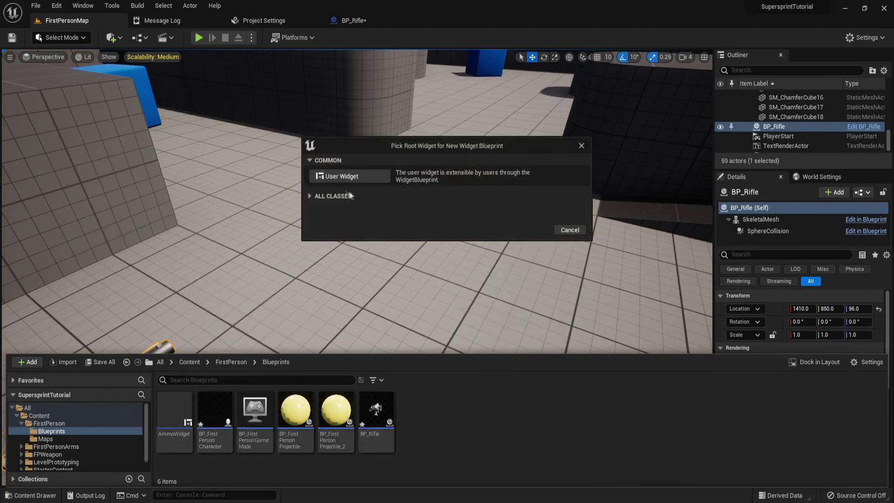
click(343, 176)
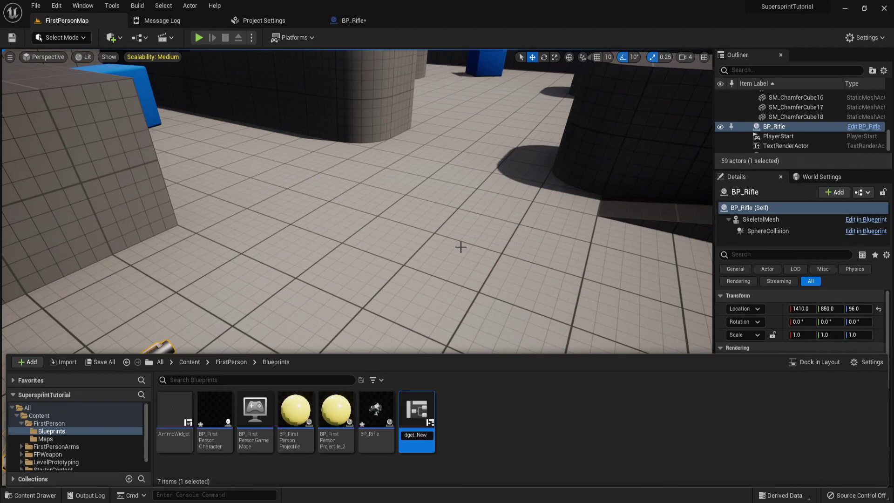
key(Return)
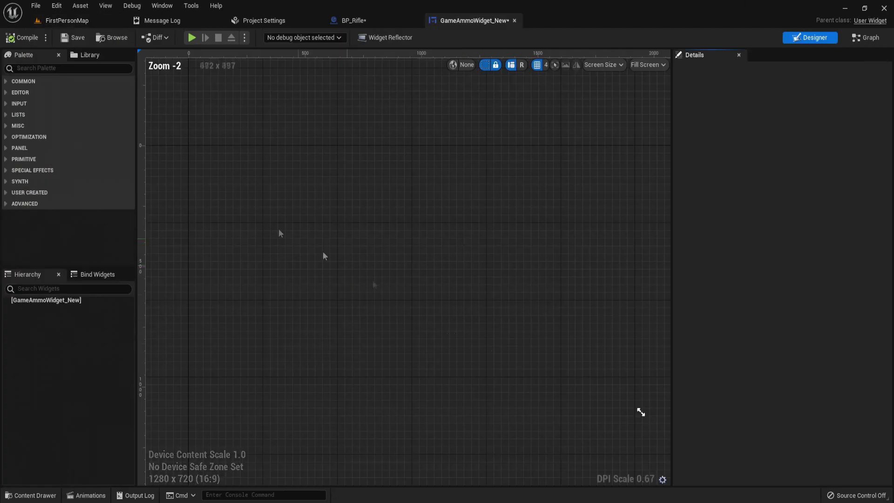
Add a Canvas Panel as the root of the GameAmmoWidget_New hierarchy.
click(33, 301)
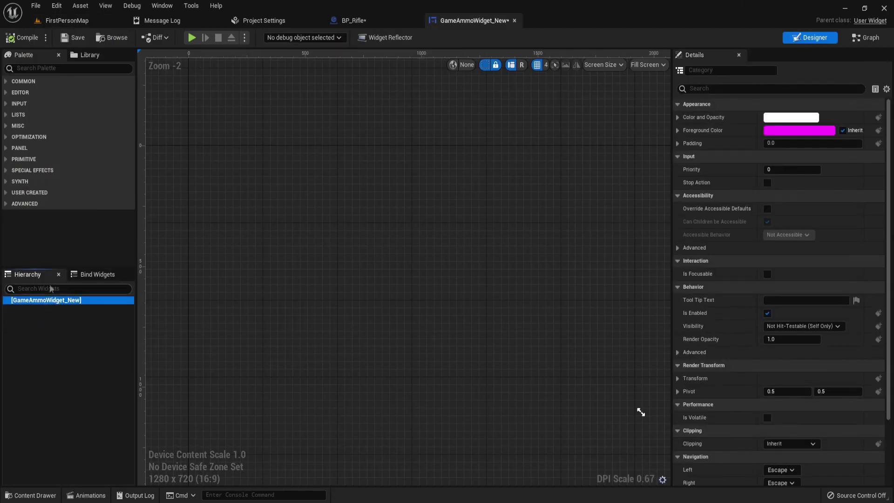
click(70, 68)
text(a)
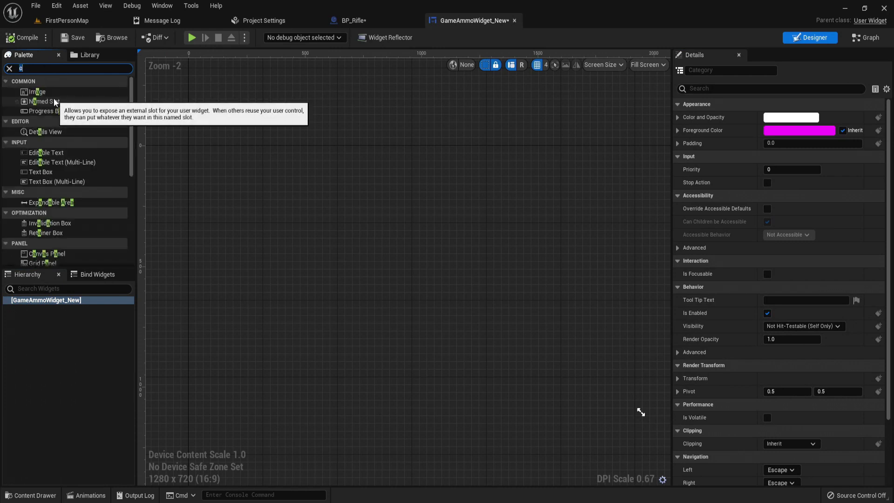
text(c)
drag(46, 92, 32, 301)
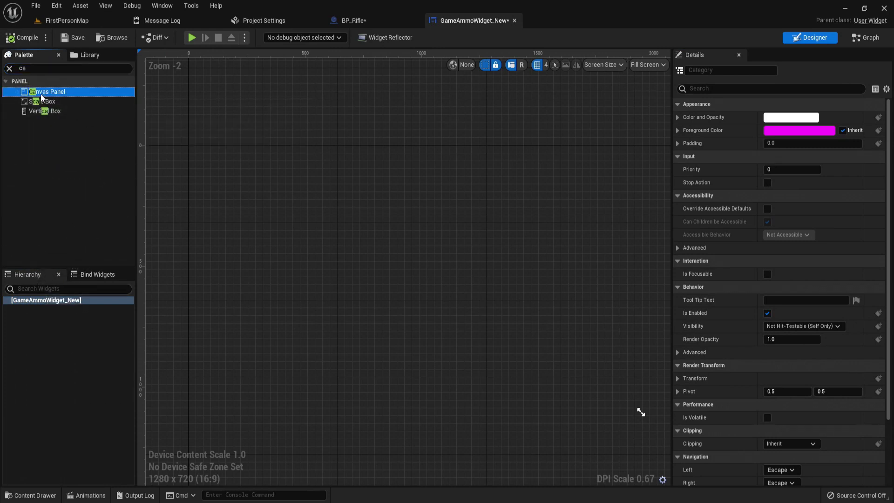
drag(41, 97, 50, 301)
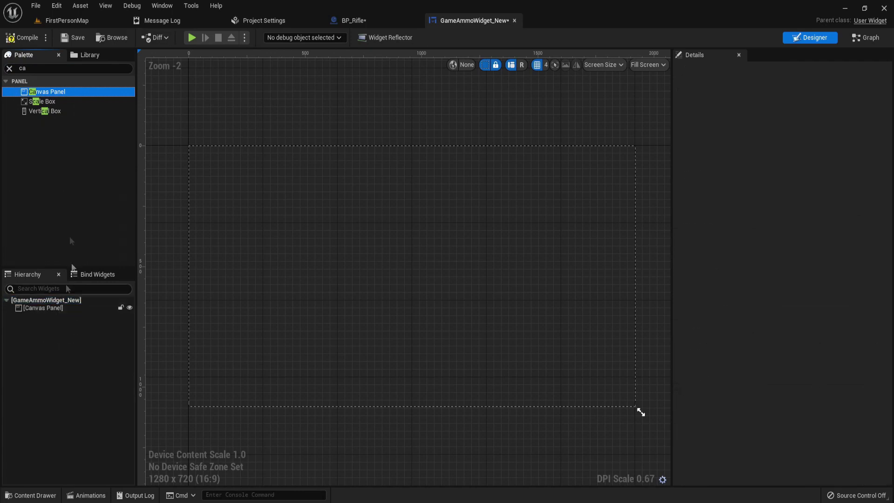
click(9, 38)
Place a Text widget inside the canvas panel.
click(412, 249)
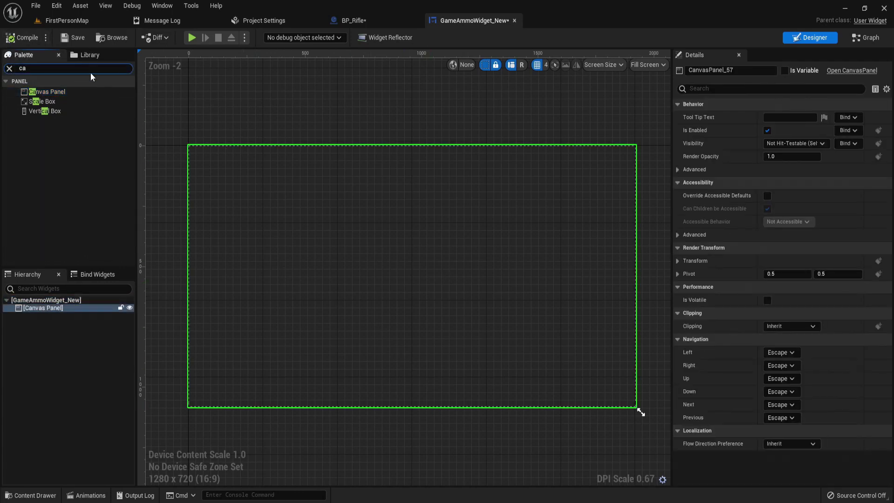
text(text)
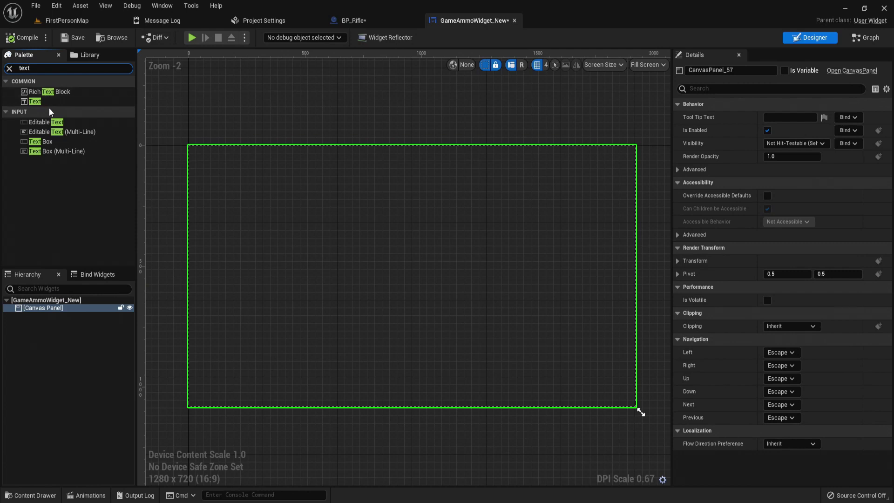
drag(51, 101, 343, 243)
Anchor the text block to the centre of the canvas and set its position to X 0, Y 0.
click(792, 117)
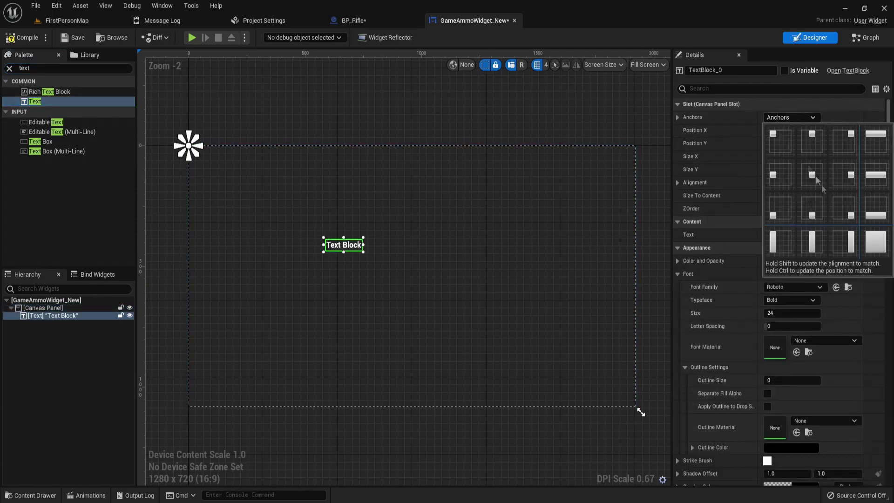
click(812, 178)
scroll(369, 259, up, 5)
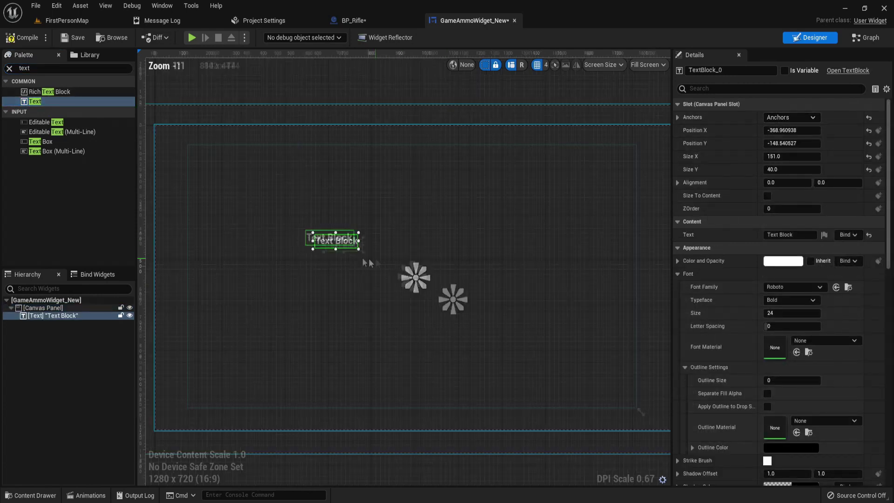
click(792, 131)
text(0)
click(792, 143)
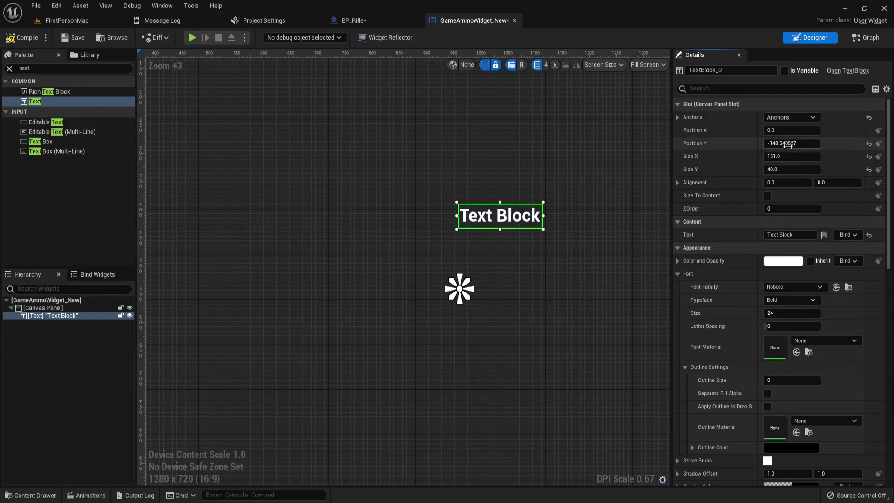
text(0)
key(Return)
Set the text block's font typeface to Light.
scroll(600, 313, up, 6)
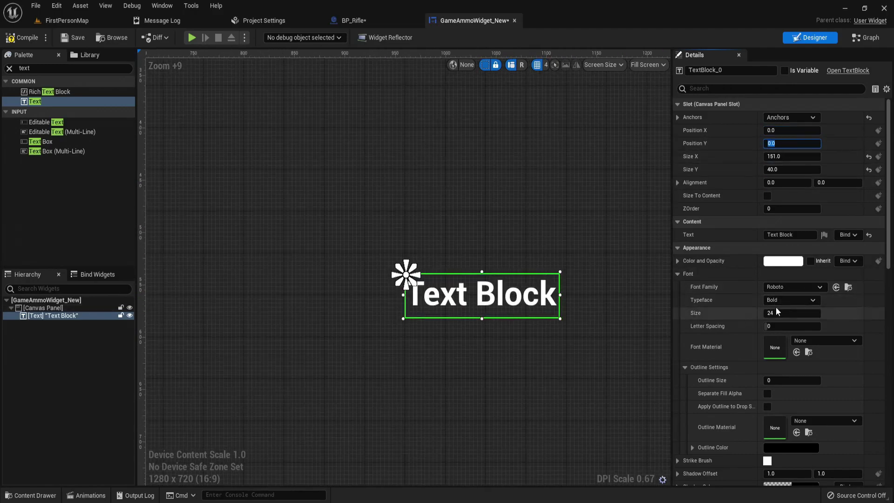
click(787, 300)
click(776, 334)
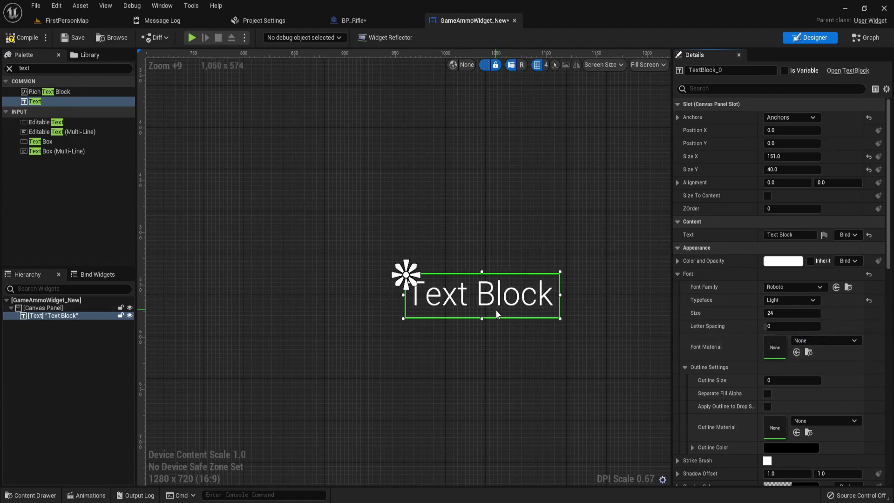
Set the text block's content to XXX and narrow its box to about 65 units wide.
scroll(358, 294, up, 2)
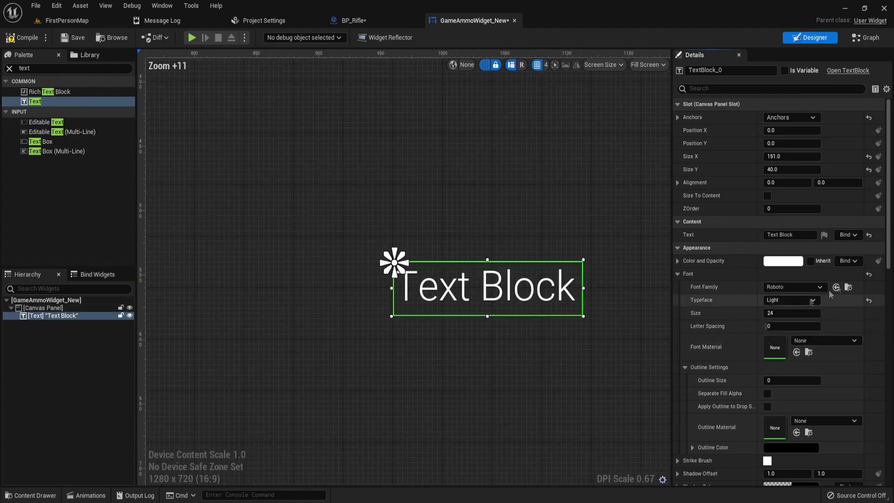
click(792, 235)
key(ctrl+a)
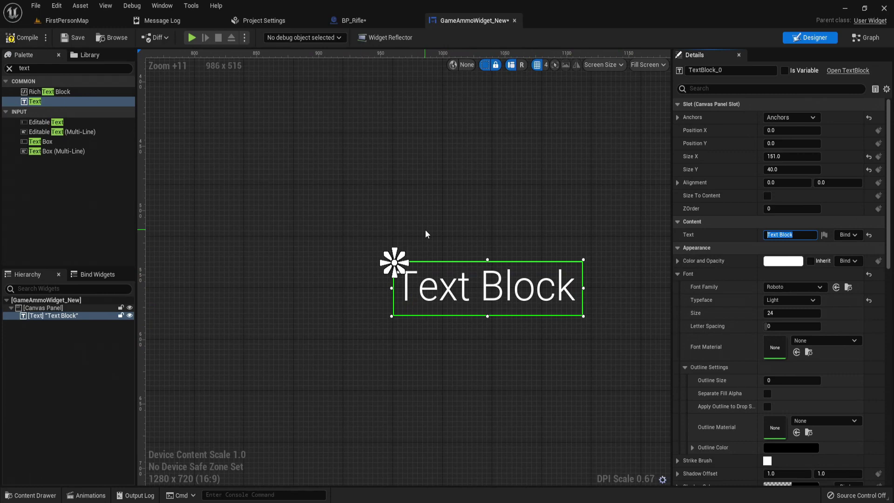
text(XXX)
key(Return)
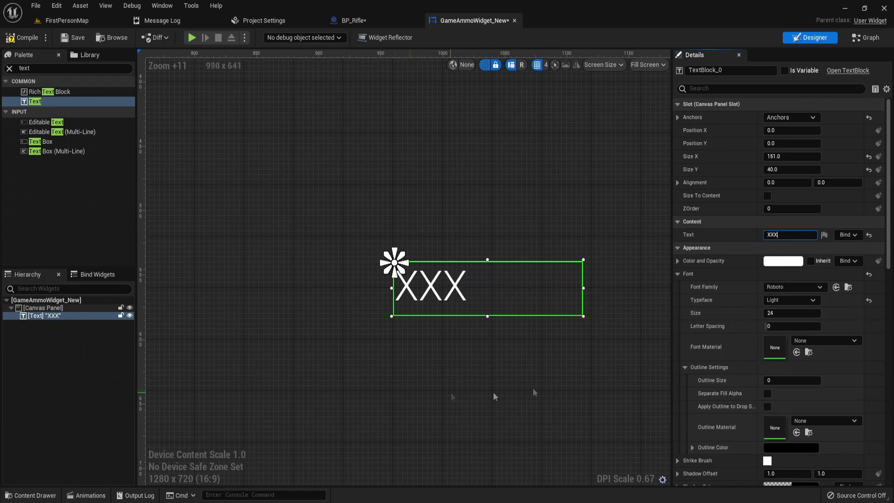
drag(582, 288, 478, 298)
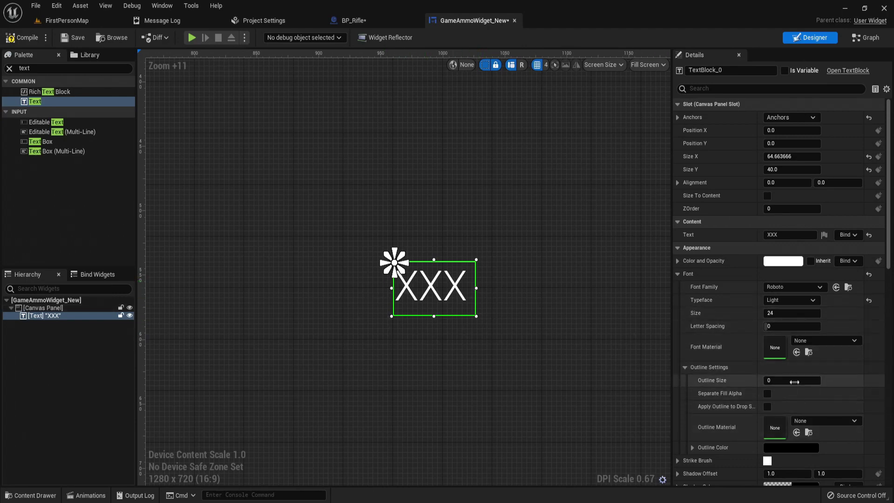
Give the XXX text an outline size of 1 and a dark red colour (hex sRGB CE000AFF).
mouse_move(792, 380)
mouse_down()
mouse_move(811, 380)
mouse_move(802, 380)
mouse_up()
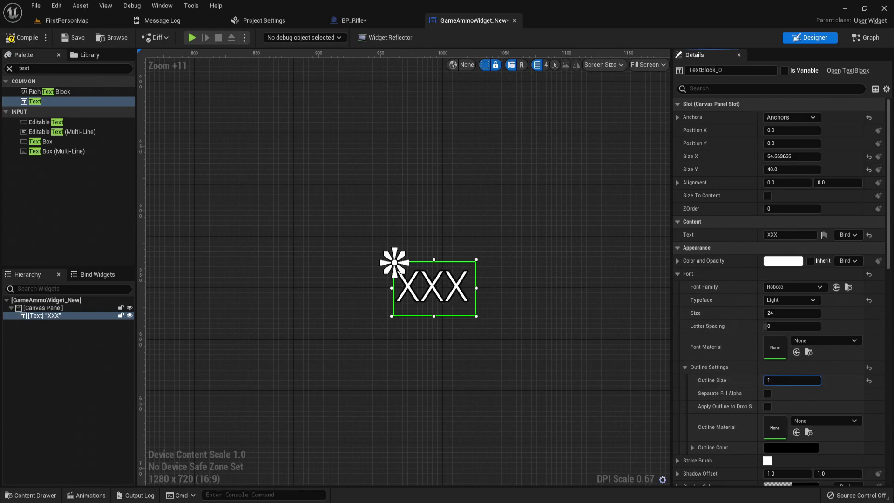
click(783, 261)
drag(676, 327, 731, 325)
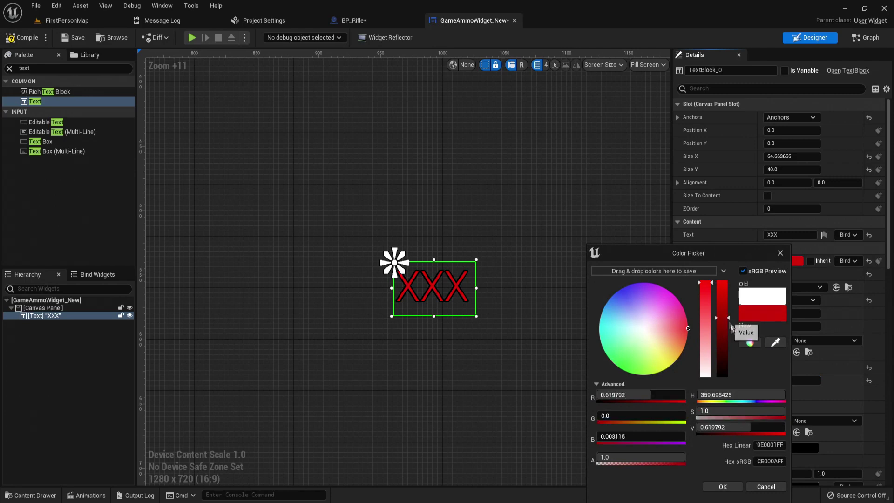
click(734, 489)
click(288, 339)
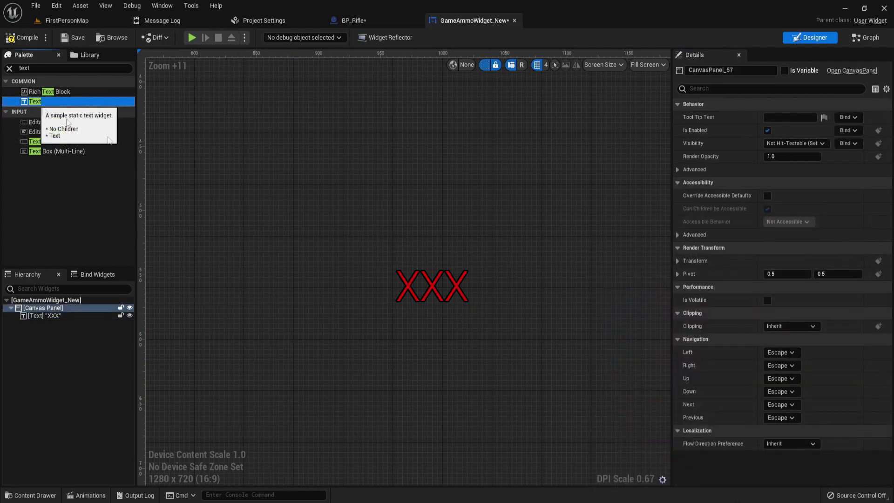
Add a second Text widget reading "/" and fit its box, about 20 units wide, just above and left of XXX.
drag(34, 101, 428, 230)
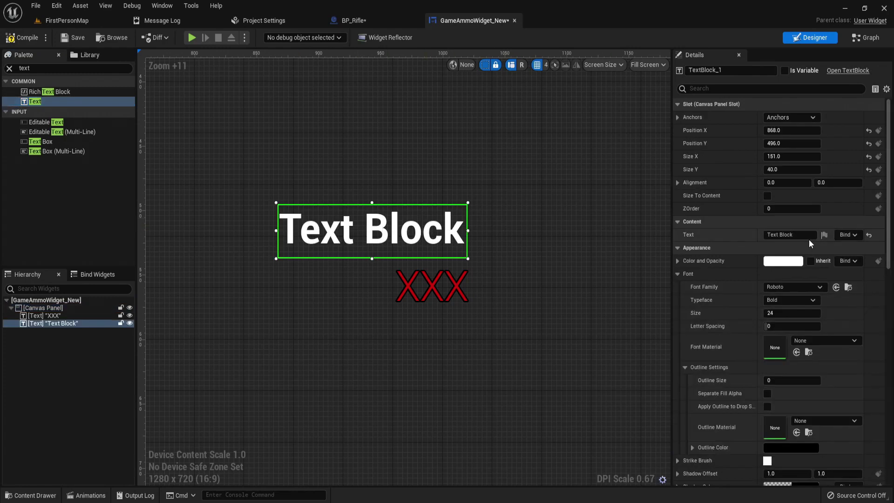
click(810, 237)
text(/)
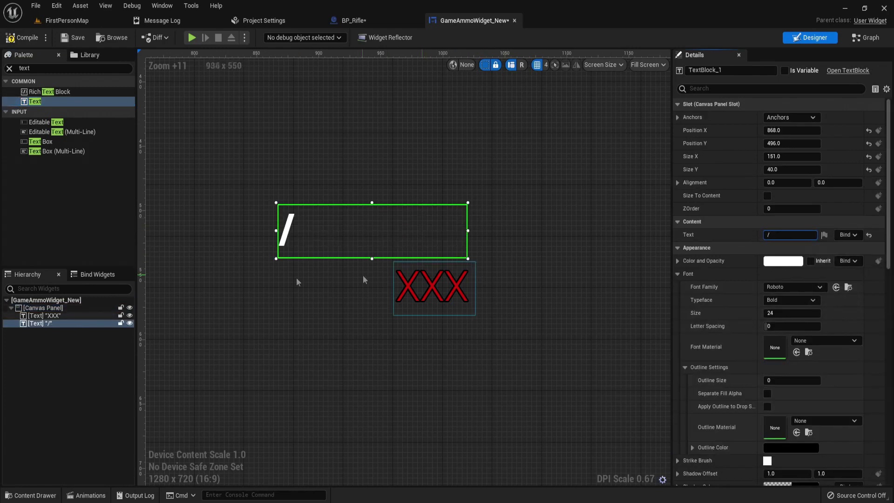
click(469, 235)
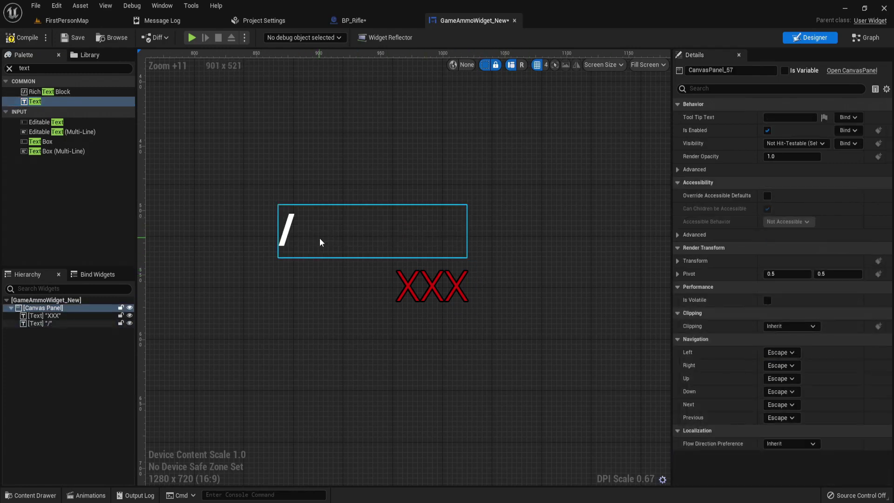
click(462, 231)
drag(466, 231, 386, 259)
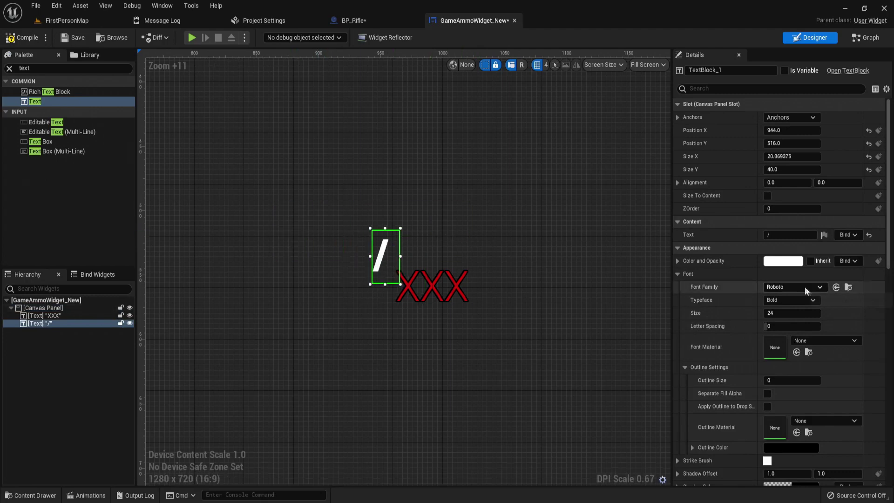
Format the slash text with the Light typeface, font size 30 and outline size 1.
click(792, 300)
click(782, 337)
scroll(605, 291, up, 2)
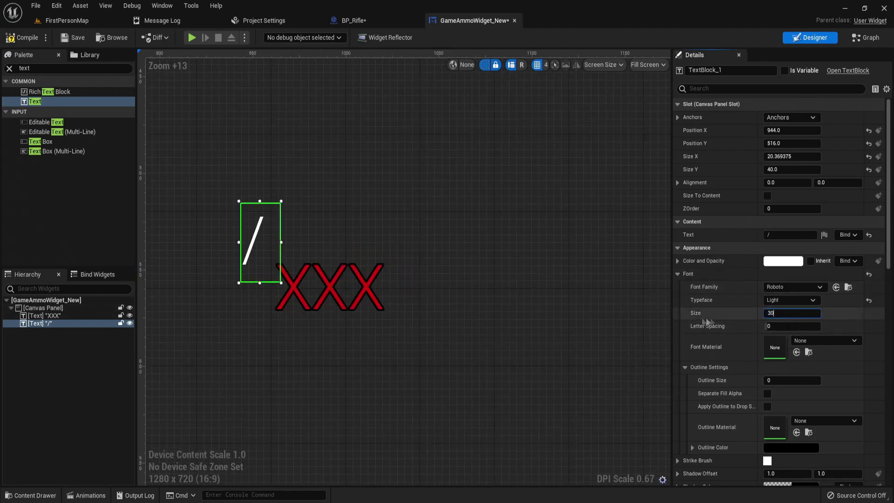
key(Return)
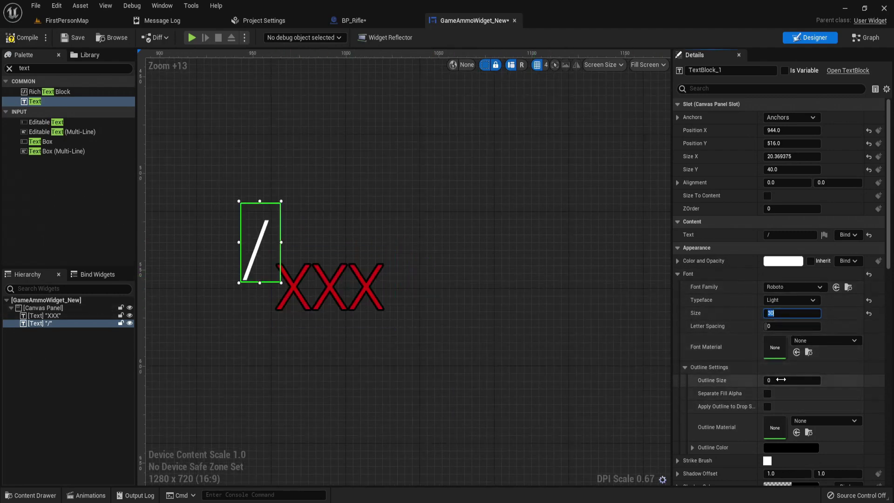
drag(781, 379, 787, 380)
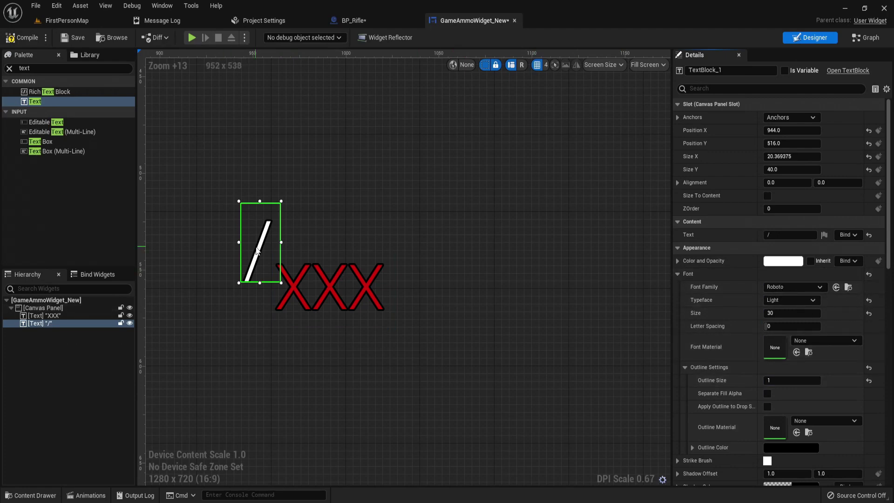
Narrow the slash's box to about 16 units and nudge it down beside the XXX text.
drag(257, 251, 262, 258)
click(381, 222)
right_drag(333, 230, 514, 266)
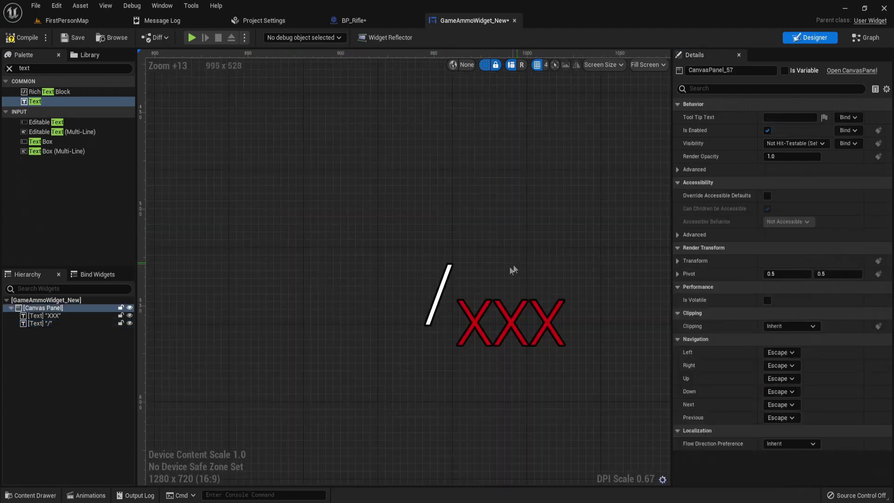
click(458, 289)
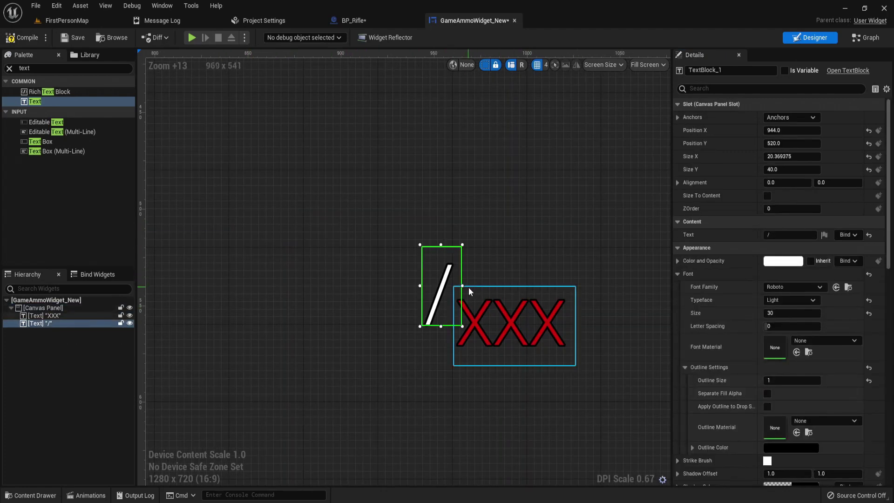
drag(462, 286, 454, 285)
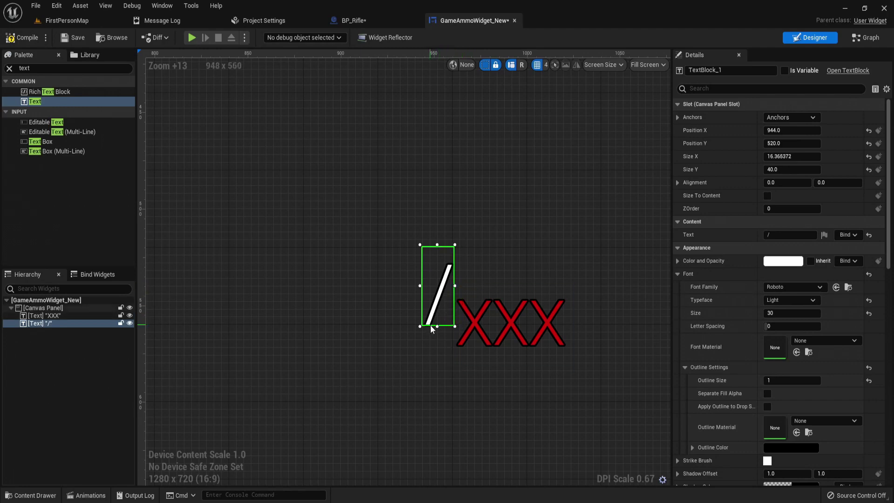
drag(438, 301, 448, 299)
click(517, 256)
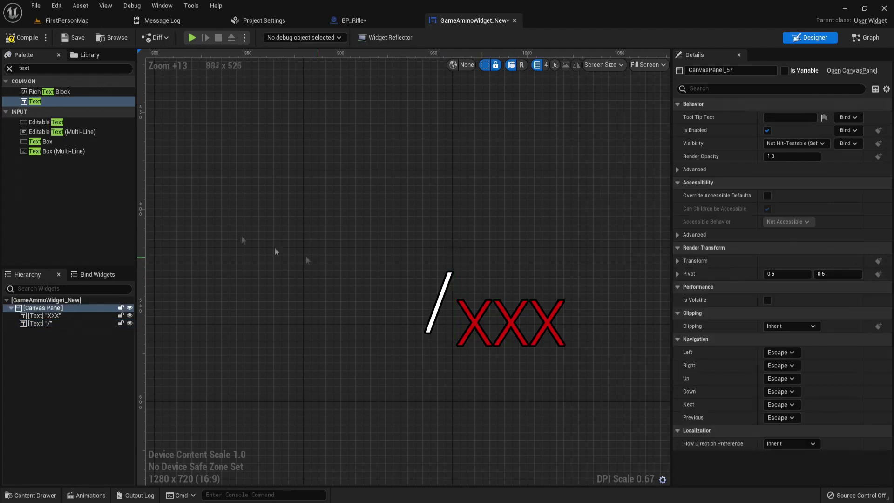
Duplicate the XXX text block, change the copy's content to XX, and fit it above and left of the slash, about 46 units wide.
click(530, 303)
key(ctrl+d)
drag(574, 376, 382, 269)
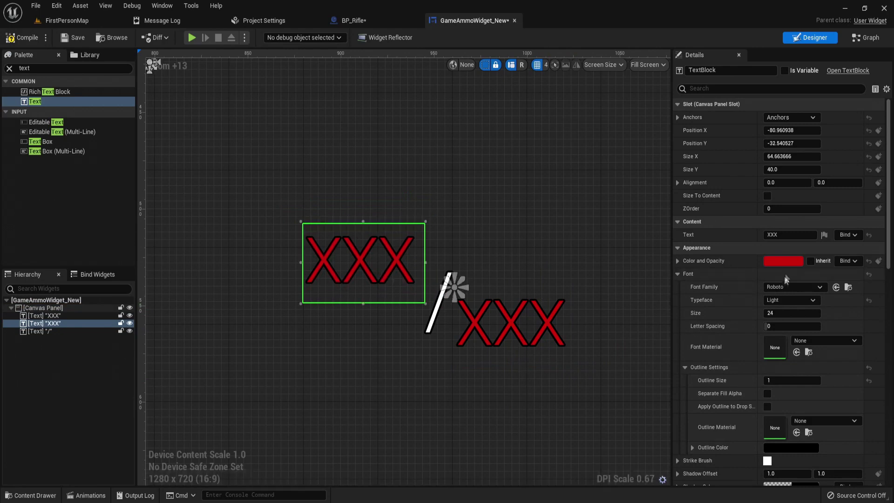
click(793, 239)
key(BackSpace)
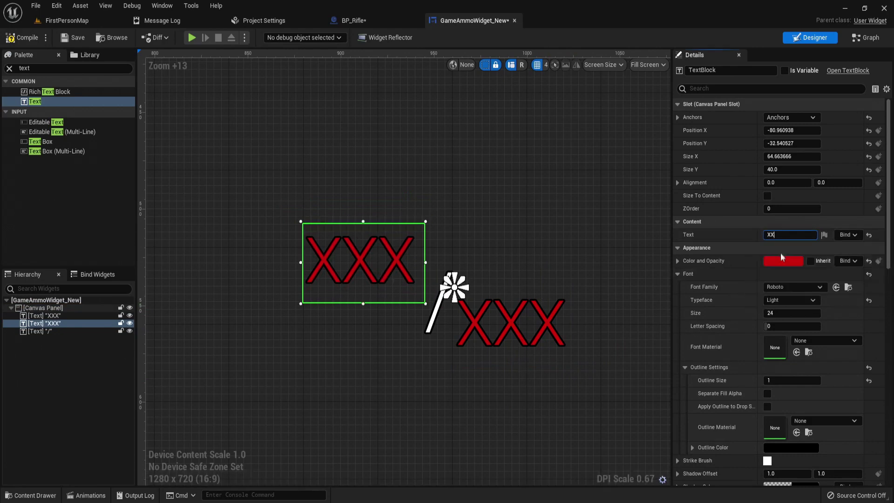
key(Return)
drag(372, 275, 392, 268)
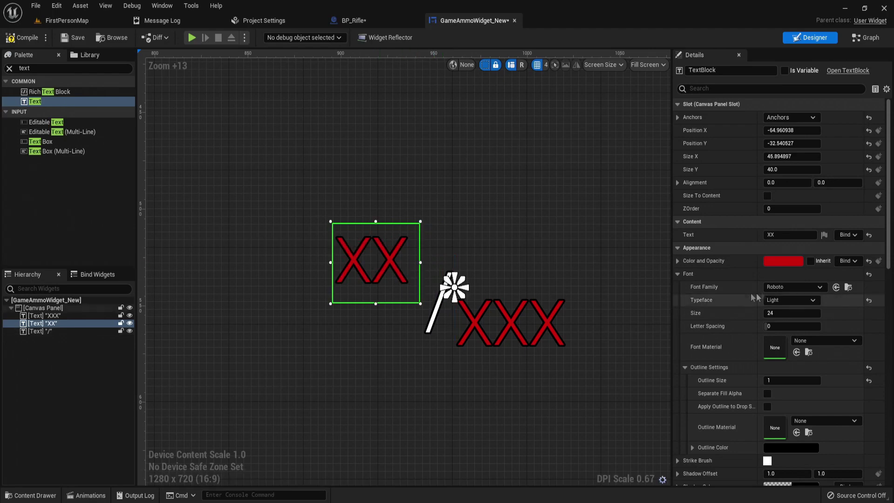
Change the XX text's colour to light grey by removing the colour's saturation.
click(782, 260)
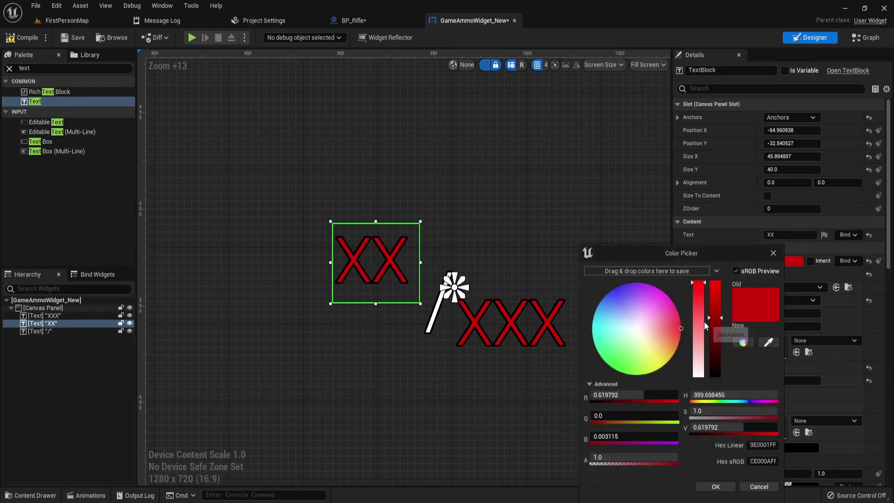
drag(704, 322, 699, 378)
click(716, 486)
click(562, 374)
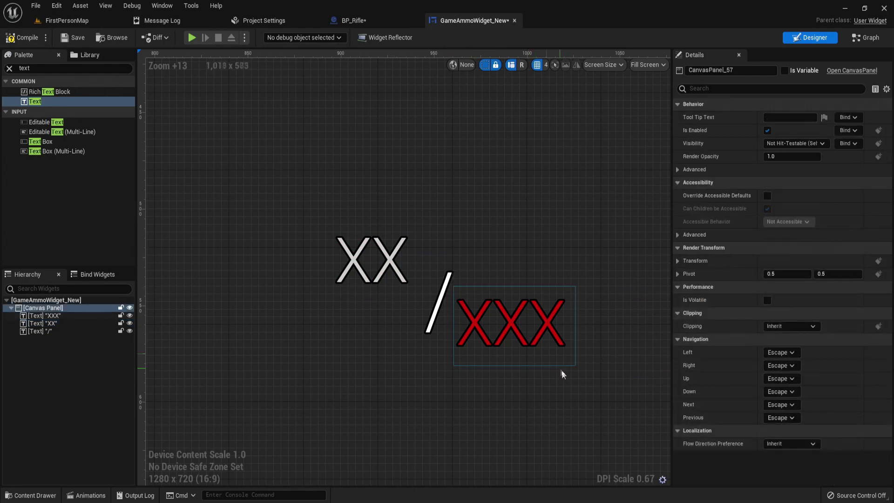
Move the XX and XXX text blocks closer to the slash to form a compact diagonal ammo readout.
scroll(565, 393, down, 5)
scroll(413, 286, up, 10)
click(379, 240)
drag(378, 240, 376, 228)
scroll(489, 233, down, 6)
click(506, 297)
scroll(516, 316, up, 2)
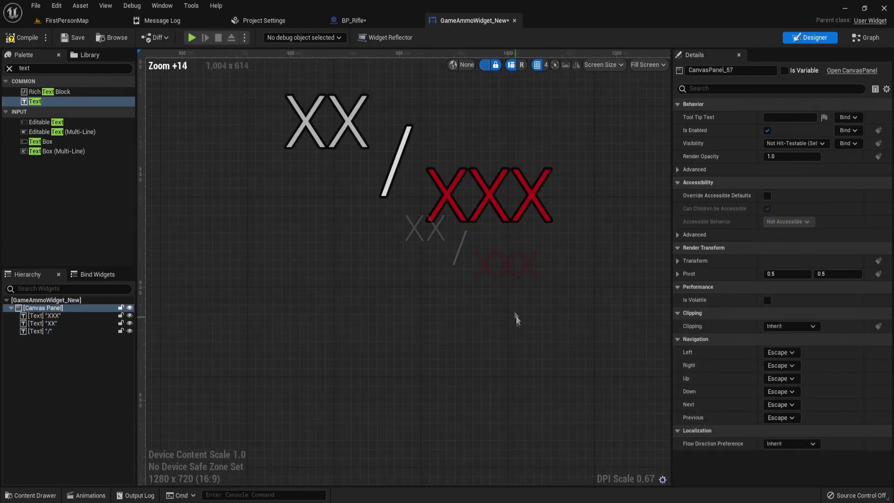
drag(487, 209, 462, 208)
drag(330, 127, 347, 142)
click(569, 175)
scroll(564, 223, down, 6)
scroll(522, 174, up, 1)
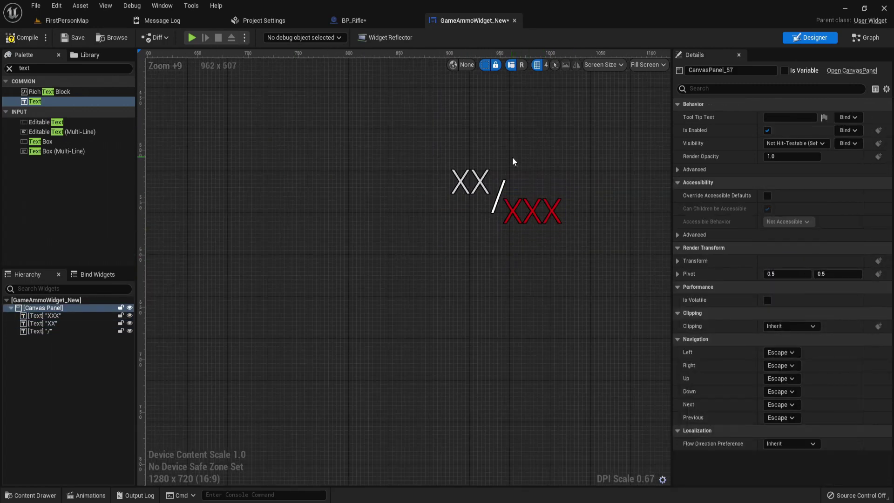
Anchor the XX, slash and XXX text blocks to the centre of the canvas.
scroll(516, 165, up, 5)
click(409, 199)
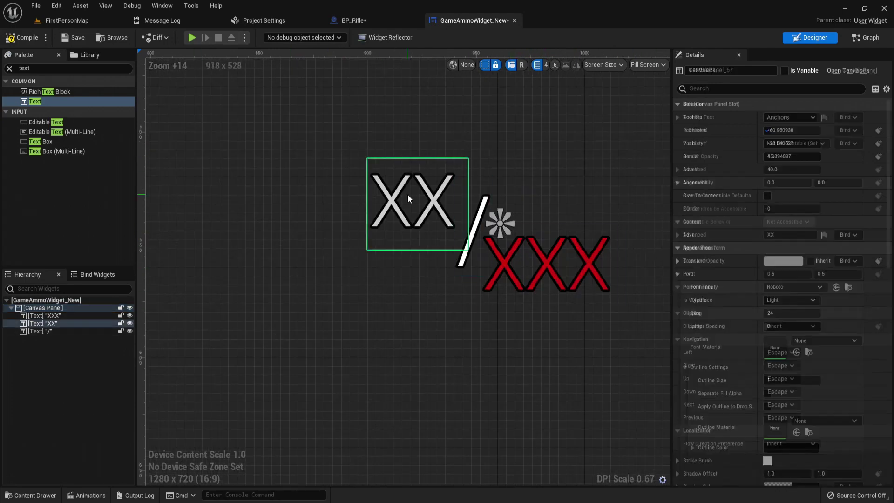
click(774, 116)
click(812, 177)
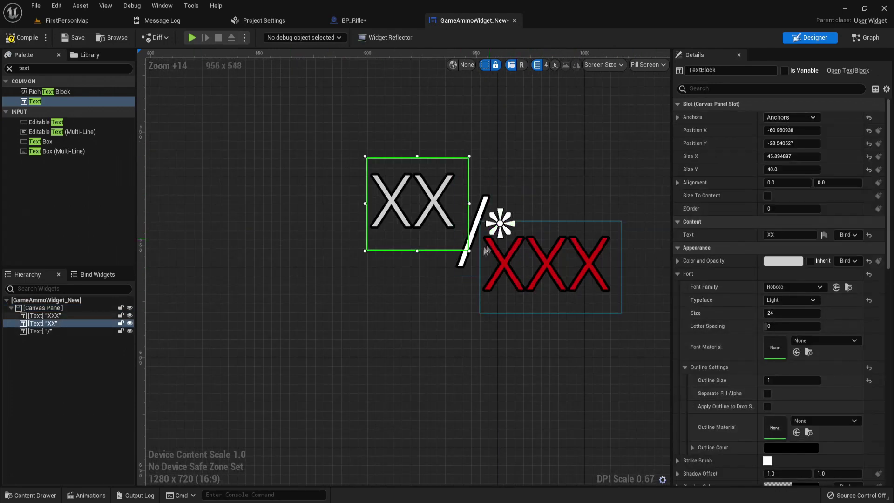
click(476, 264)
click(795, 119)
click(793, 163)
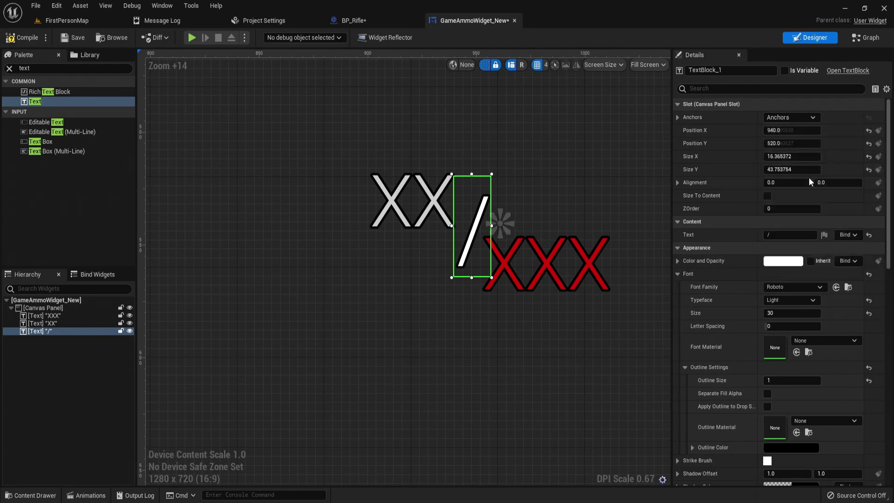
click(549, 251)
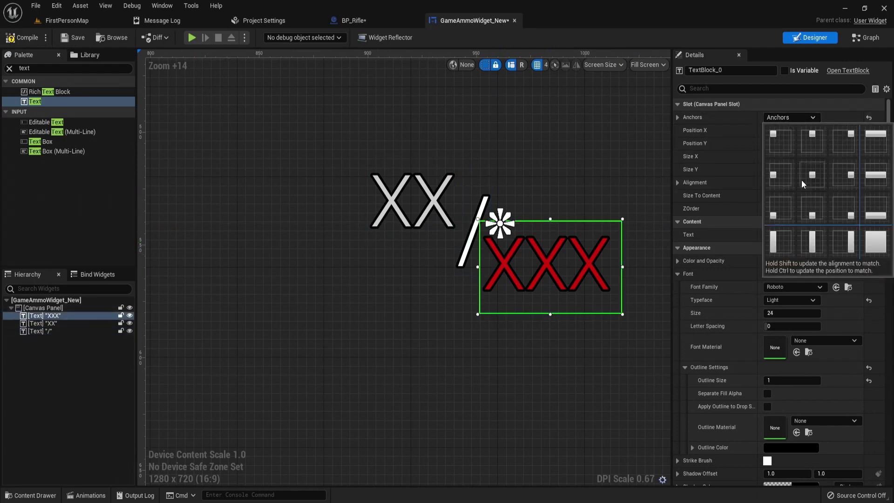
click(803, 179)
Shrink the designer preview area around the text blocks to about 105 x 74, and compile and save the widget.
click(310, 195)
scroll(307, 195, down, 20)
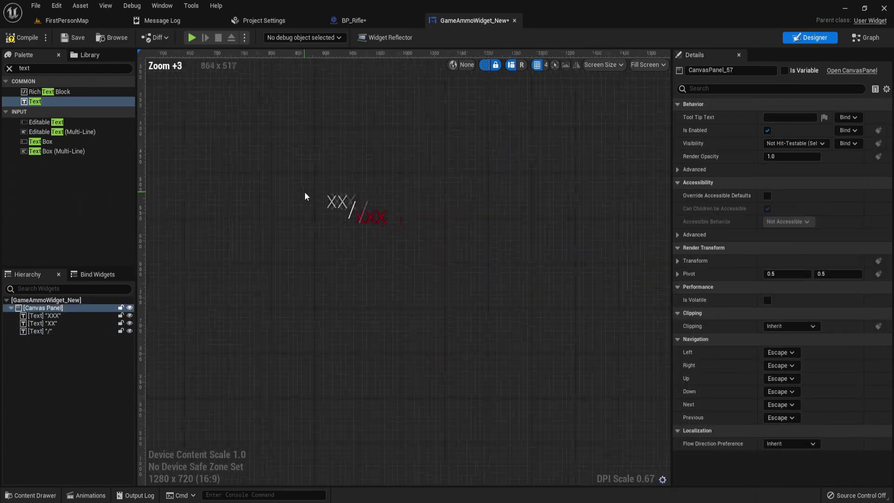
drag(383, 252, 296, 205)
scroll(298, 205, up, 12)
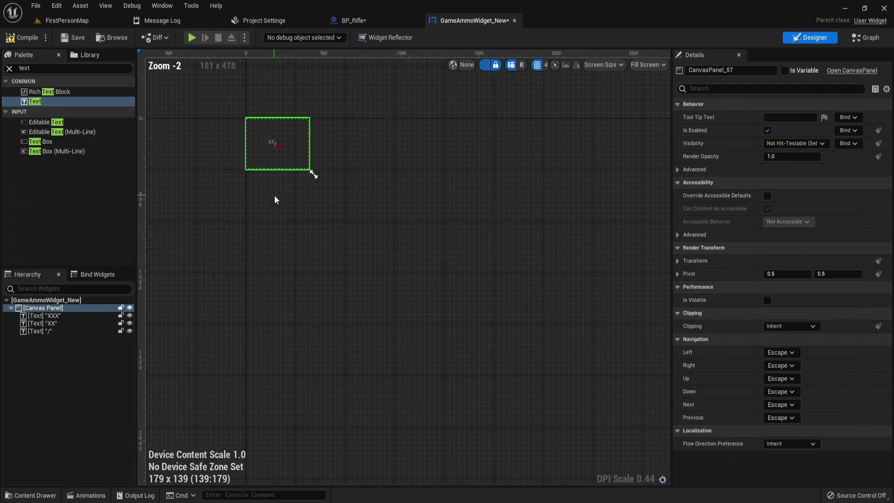
drag(487, 278, 423, 221)
scroll(425, 221, up, 7)
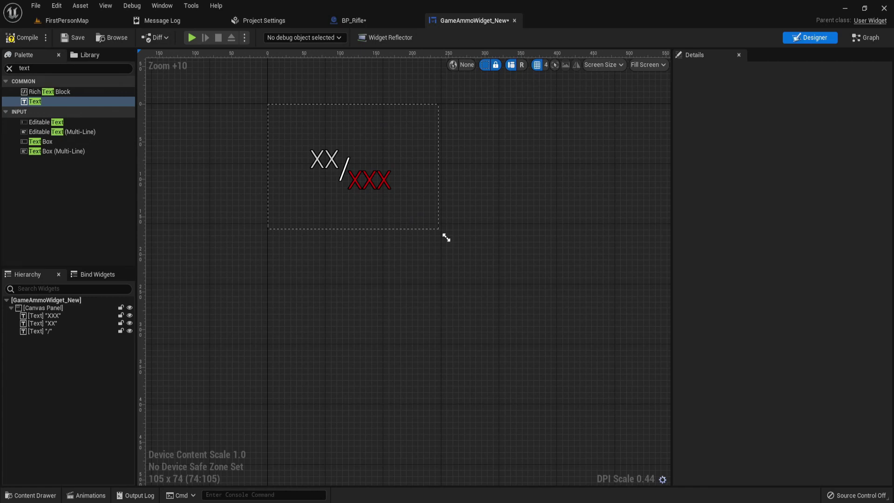
click(21, 37)
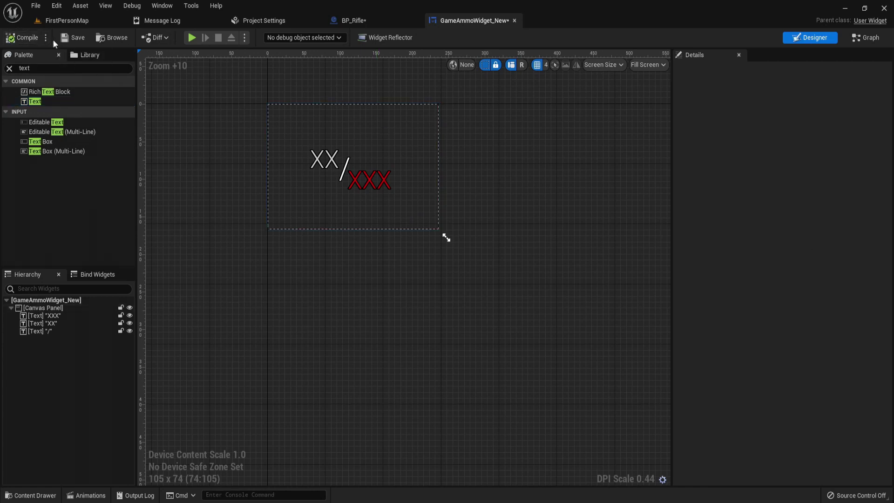
click(75, 38)
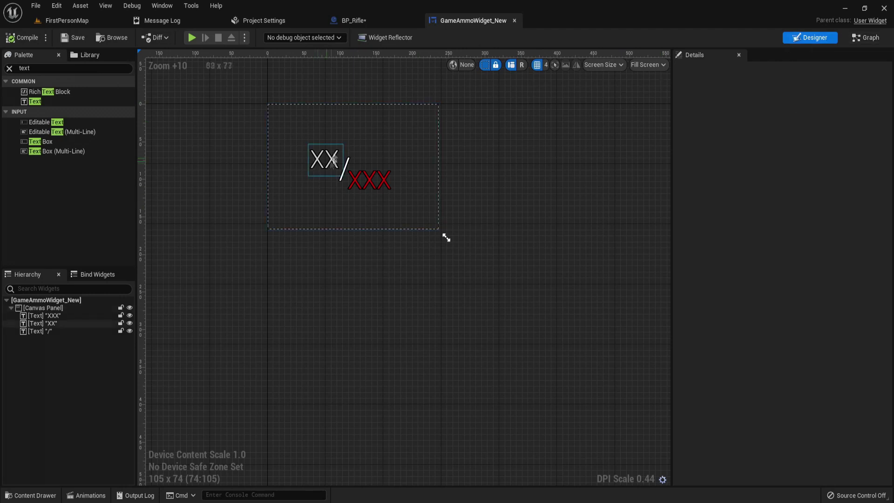
click(326, 172)
click(326, 172)
scroll(324, 166, up, 4)
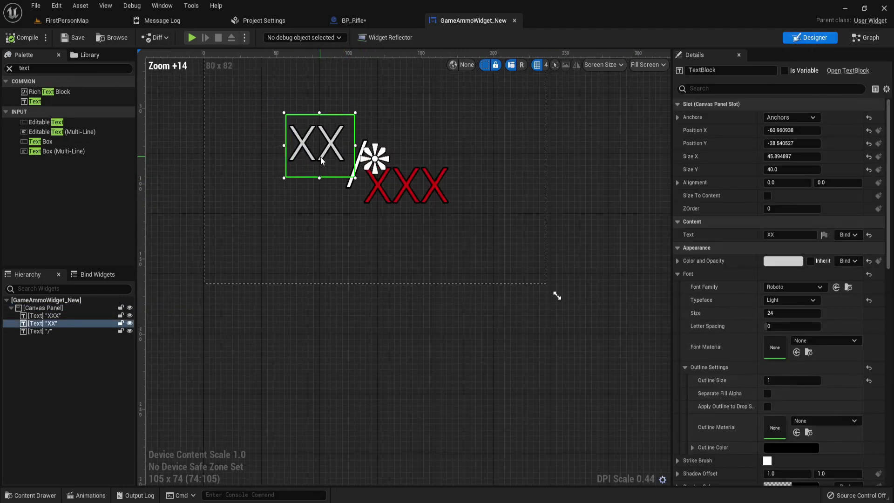
click(410, 196)
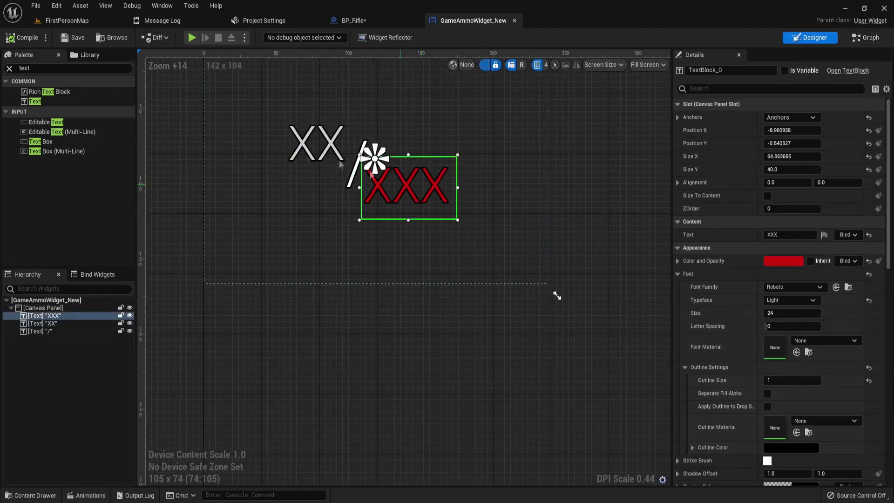
click(326, 140)
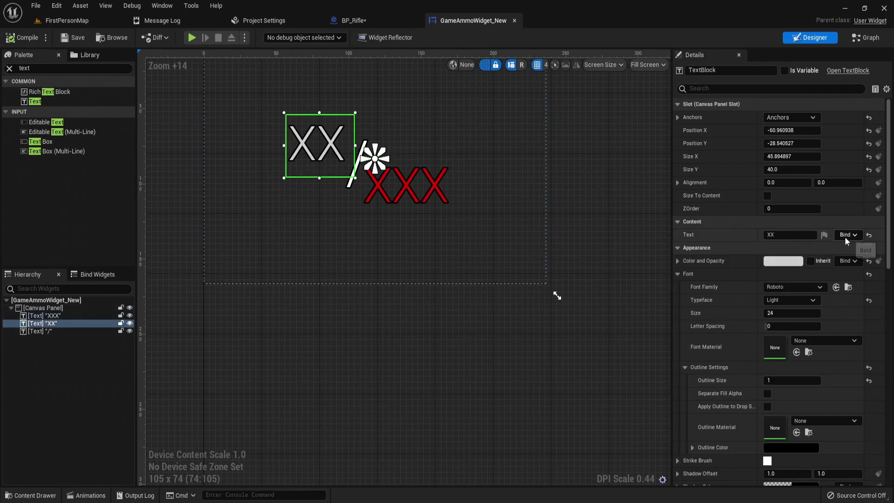
Add a Get Actor Of Class node after Event Construct in the widget's event graph.
click(868, 39)
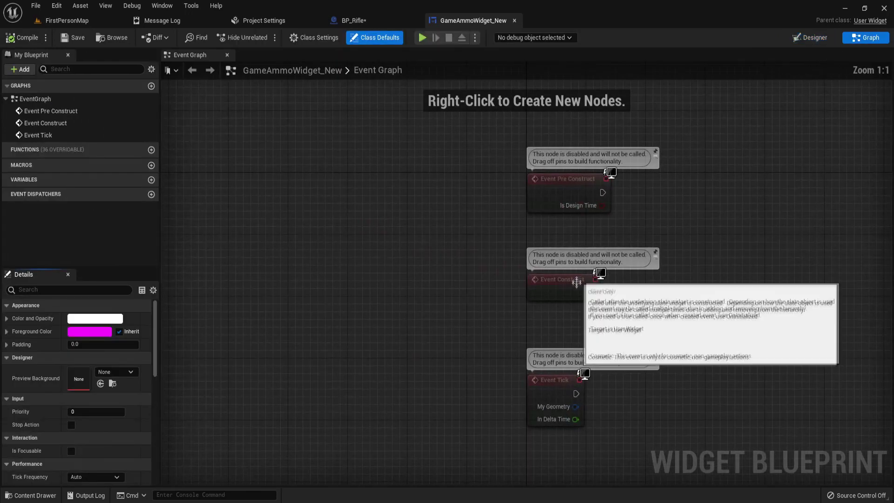
drag(591, 293, 648, 290)
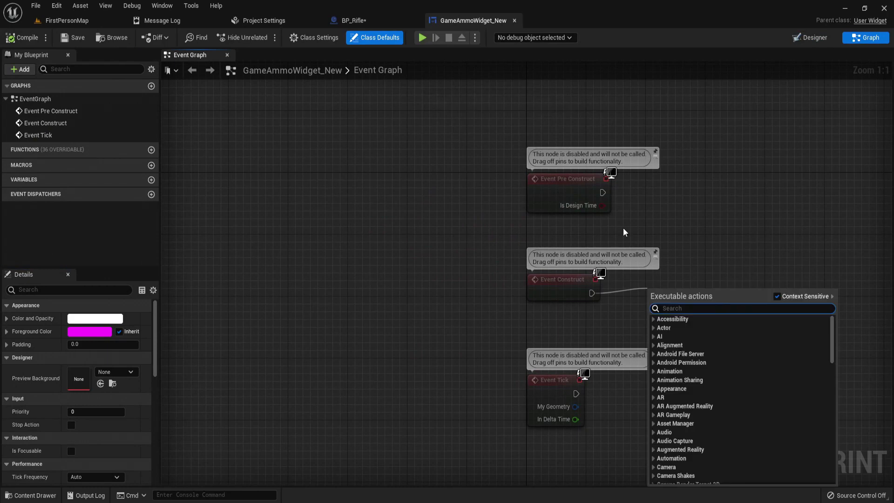
text(get actor )
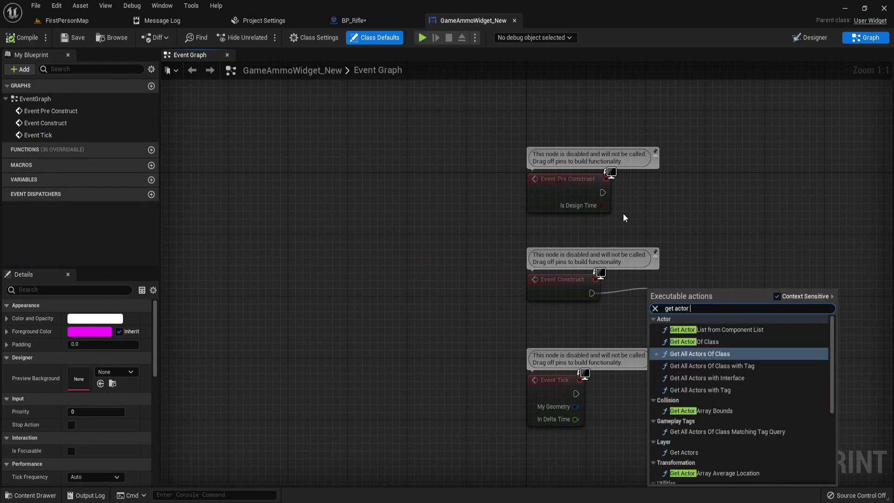
text(of c)
key(Up)
key(Return)
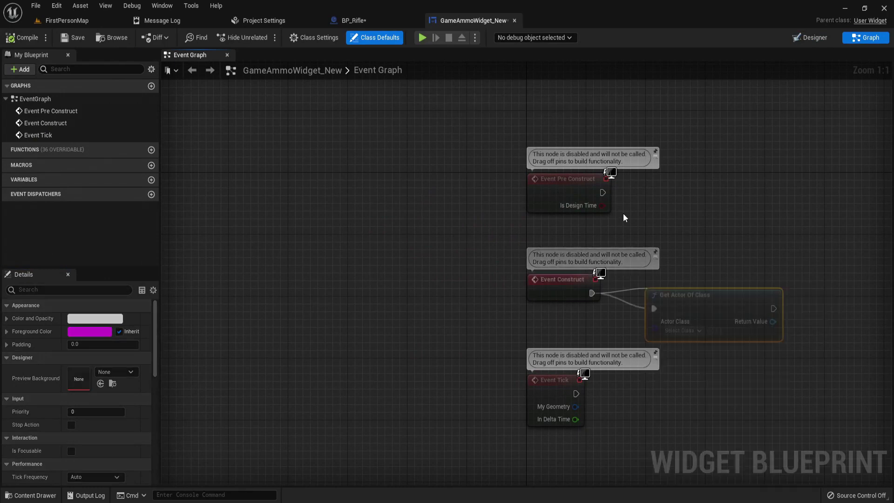
Delete the Event Tick node and align Get Actor Of Class in a straight line with Event Construct.
drag(479, 385, 679, 363)
key(Delete)
drag(698, 322, 690, 300)
drag(395, 354, 729, 261)
key(q)
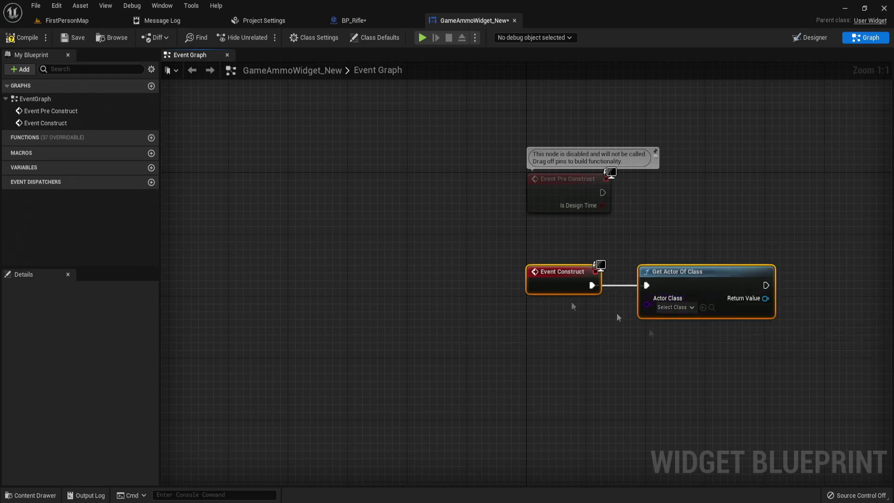
click(472, 382)
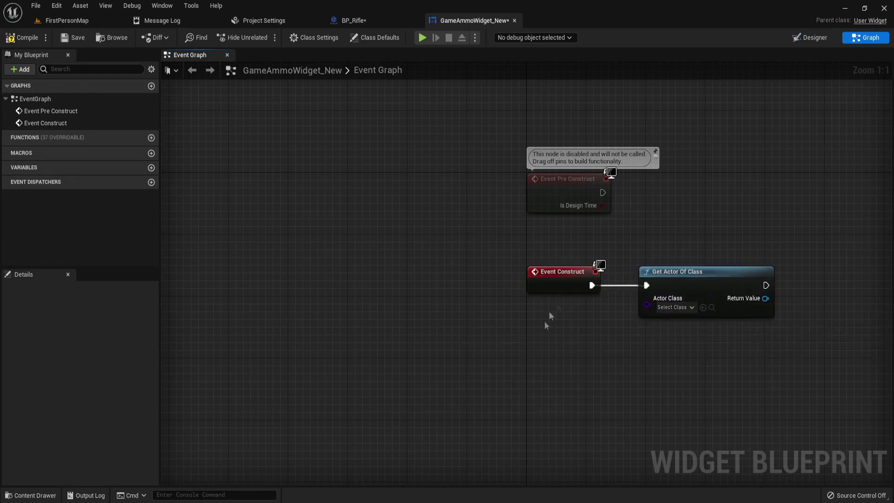
Add a Cast To BP_FirstPersonCharacter node on the execution line from Event Construct.
right_drag(547, 321, 514, 292)
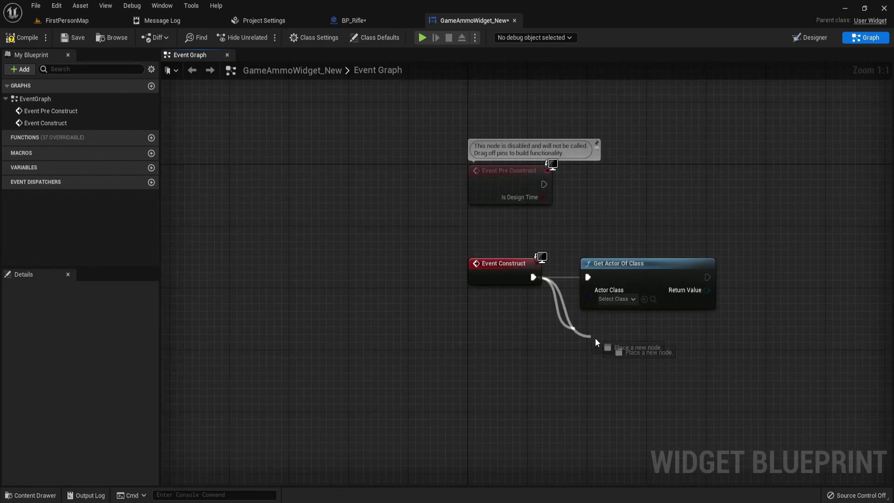
drag(597, 343, 596, 339)
text(cast to)
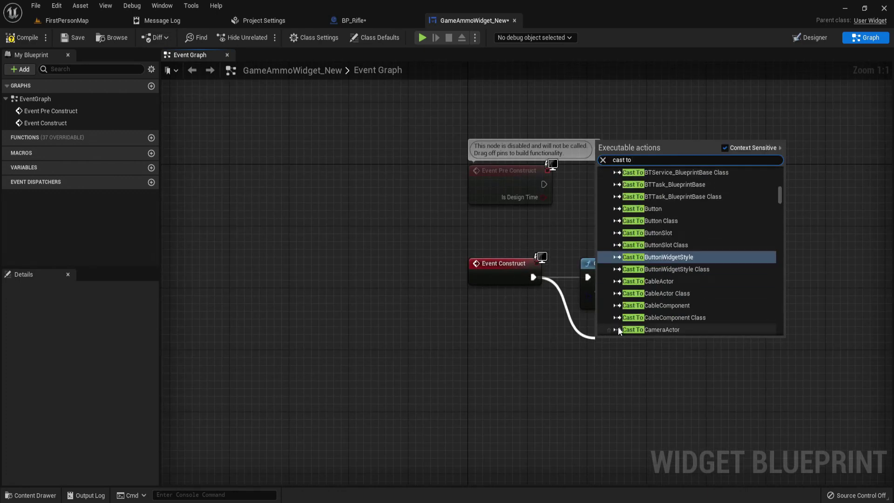
text( firs)
key(Down)
key(Up)
key(Up)
key(Up)
key(Up)
key(Up)
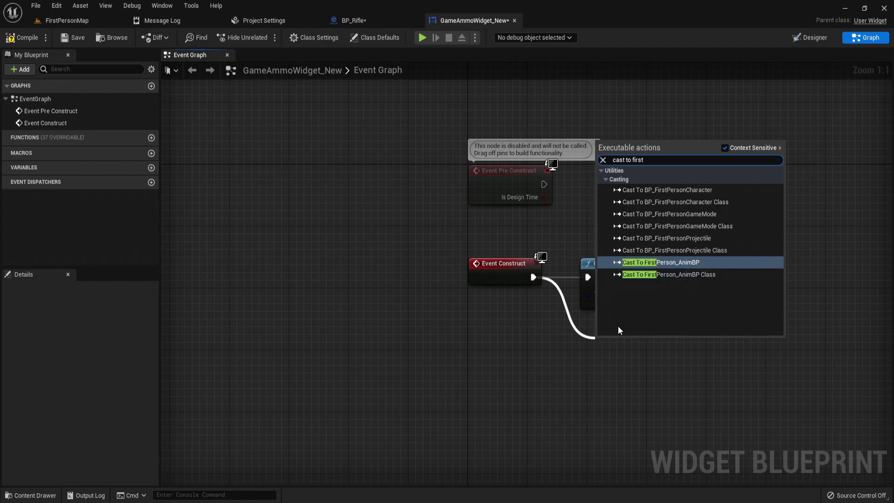
key(Up)
key(Up)
key(Return)
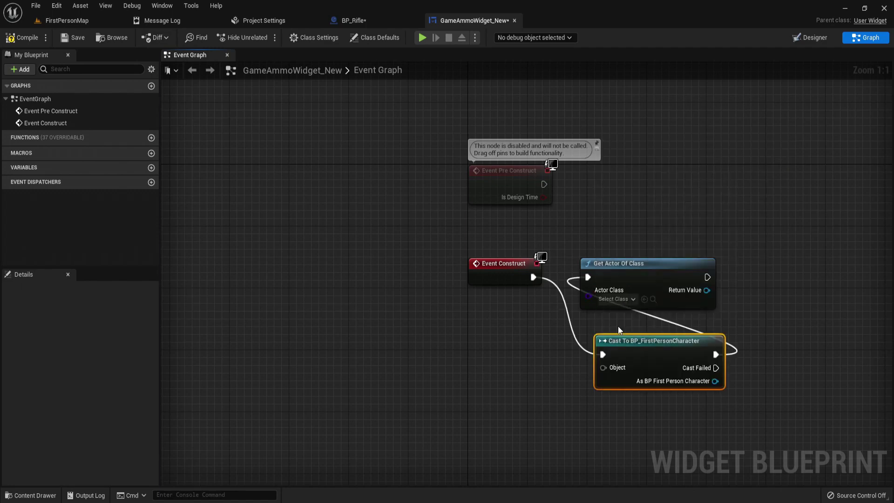
Delete the Cast To BP_FirstPersonCharacter node and reconnect Event Construct directly to Get Actor Of Class.
drag(667, 355, 569, 354)
drag(618, 381, 701, 380)
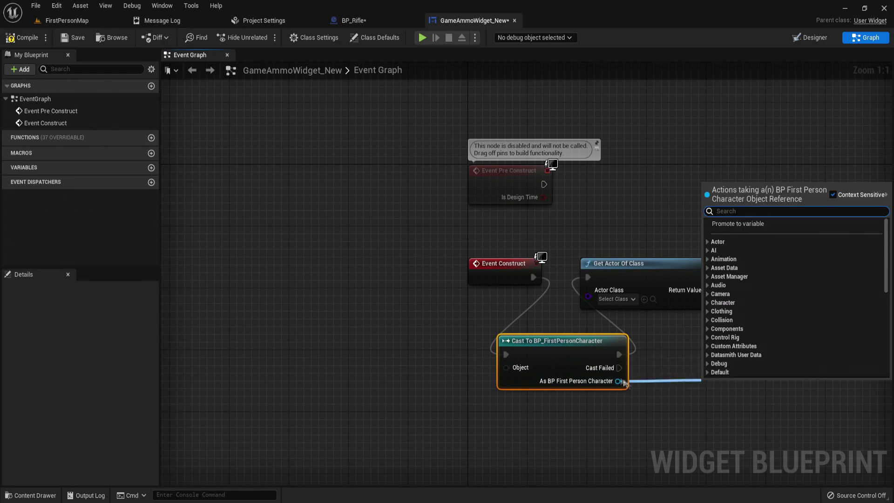
key(Escape)
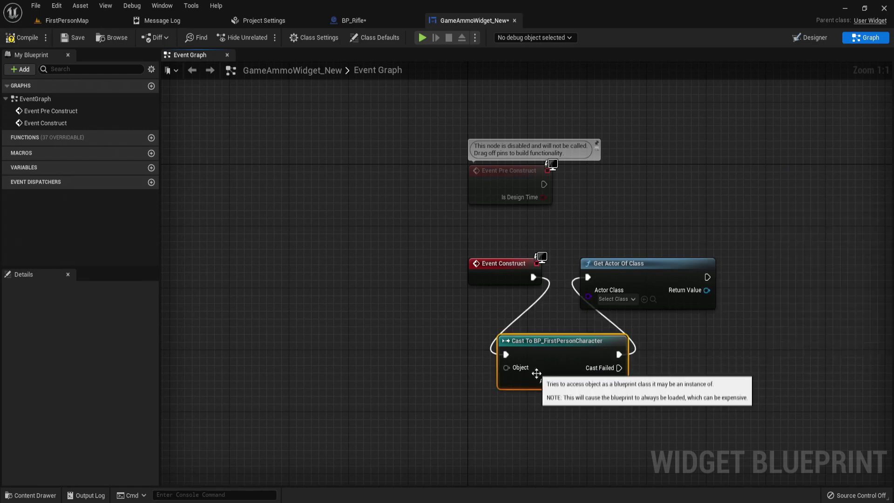
key(Delete)
drag(532, 278, 590, 277)
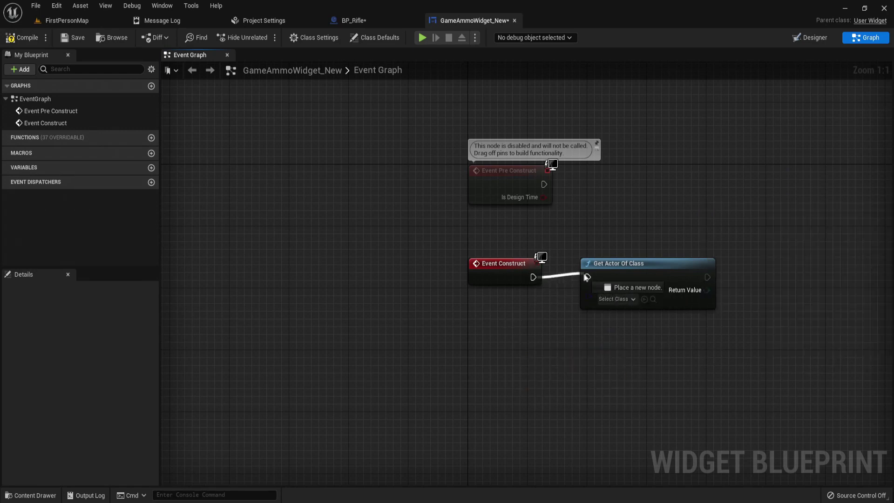
click(472, 304)
drag(532, 277, 591, 278)
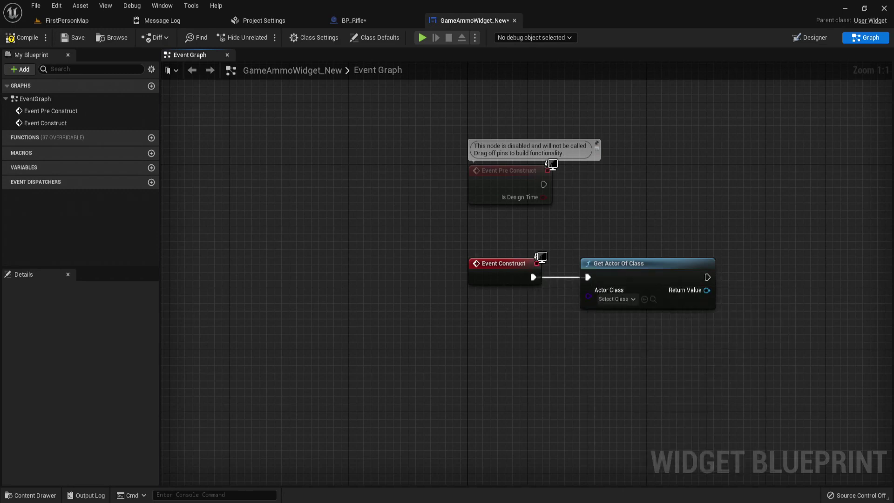
Set the Actor Class of Get Actor Of Class to BP_Rifle and shift both event nodes aside to make room.
click(632, 300)
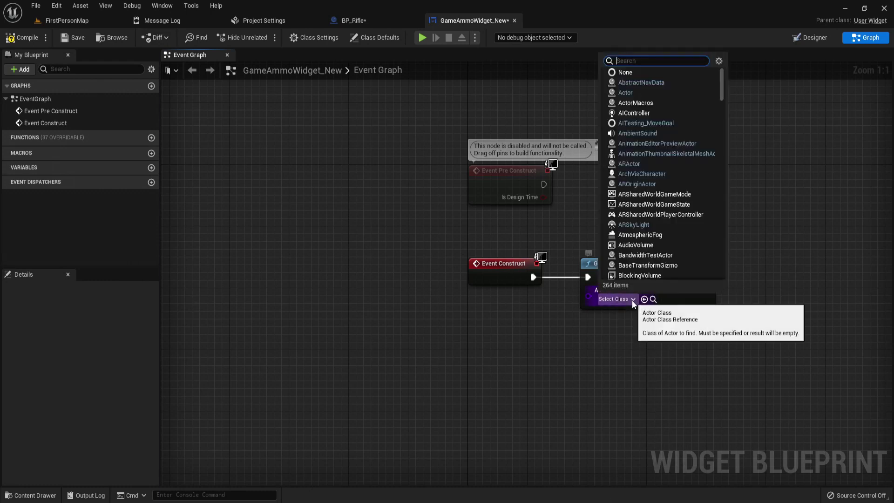
text(bp_)
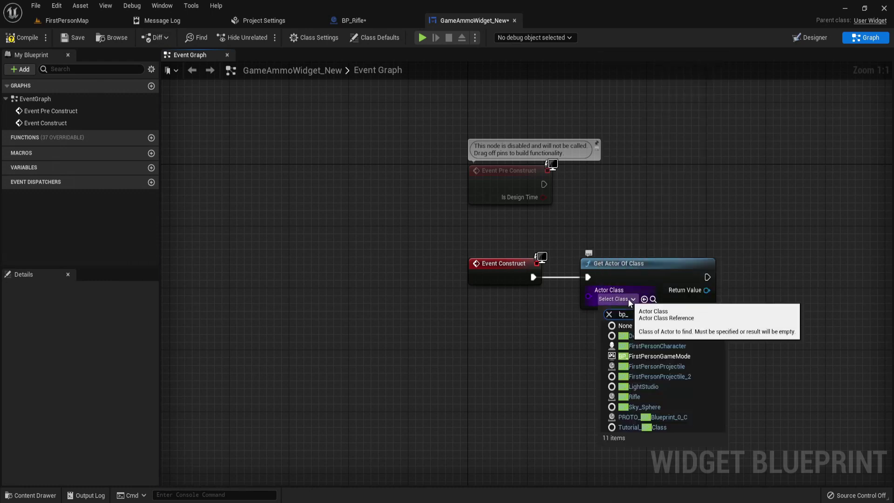
text(rifle)
click(653, 336)
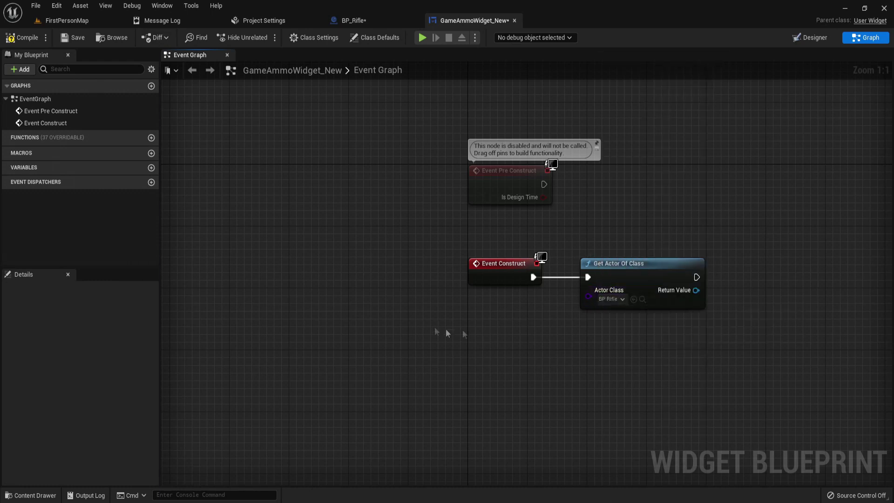
drag(446, 329, 565, 294)
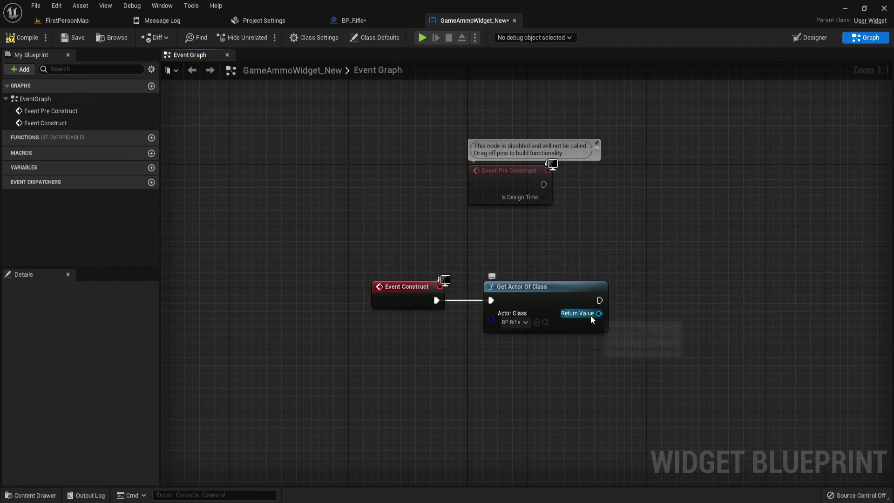
Promote the return value of Get Actor Of Class to a variable named As_Rifle_Selected.
right_click(597, 317)
click(629, 336)
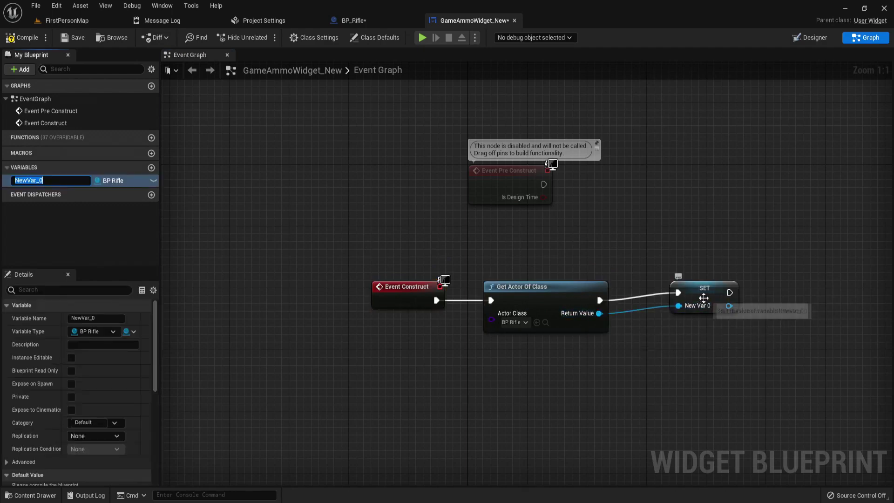
text(As_Rifle_Sel)
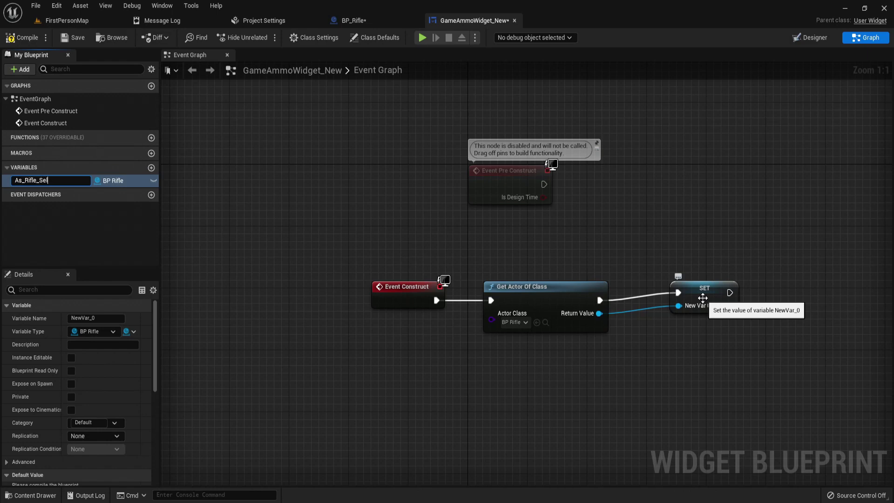
text(ected)
key(Return)
Straighten the Event Construct node chain, move it up beneath Event Pre Construct, and save the widget.
drag(493, 354, 740, 263)
key(q)
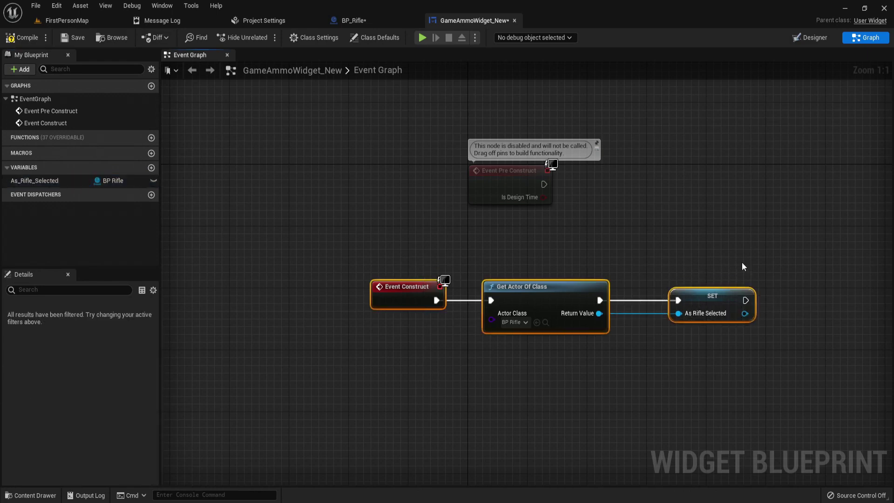
drag(532, 299, 619, 248)
click(554, 353)
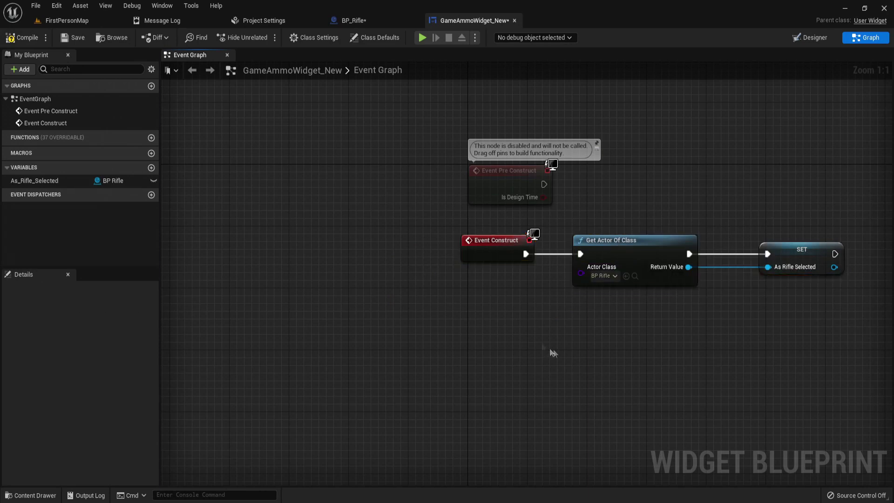
click(72, 39)
Return to the widget's design view and rename the XX text block as CurrentAmmoTXT.
click(813, 38)
scroll(431, 266, up, 7)
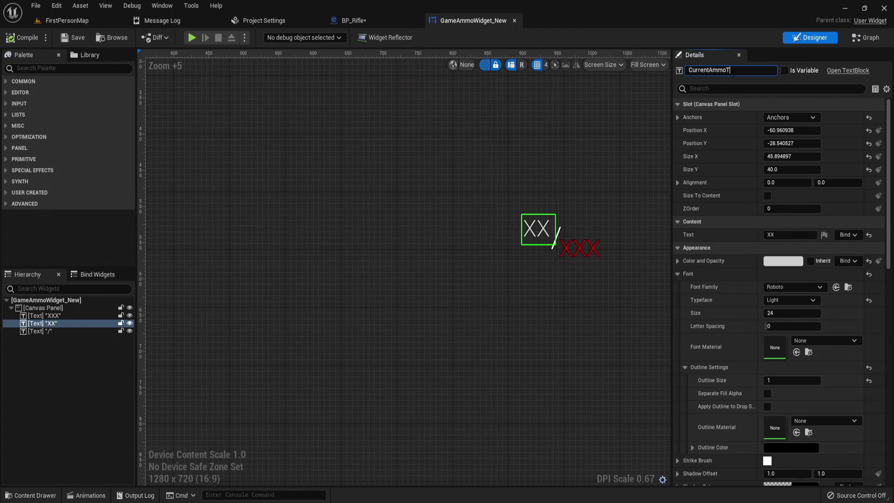
key(Return)
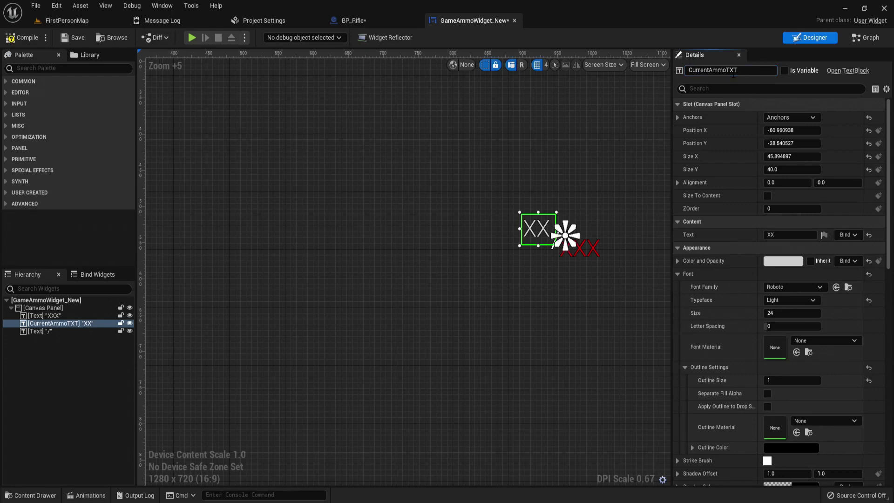
Rename the red XXX text block as MaxAmmoTXT.
click(594, 249)
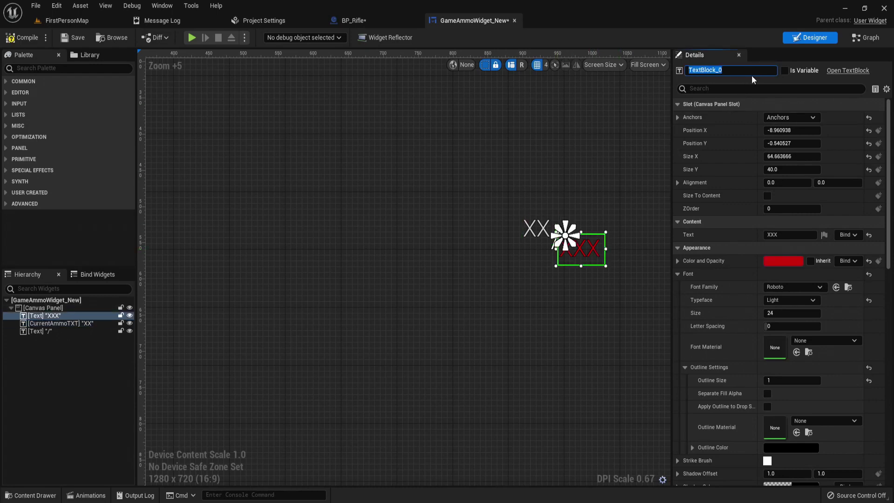
text(MaxAmmoTXT)
key(Return)
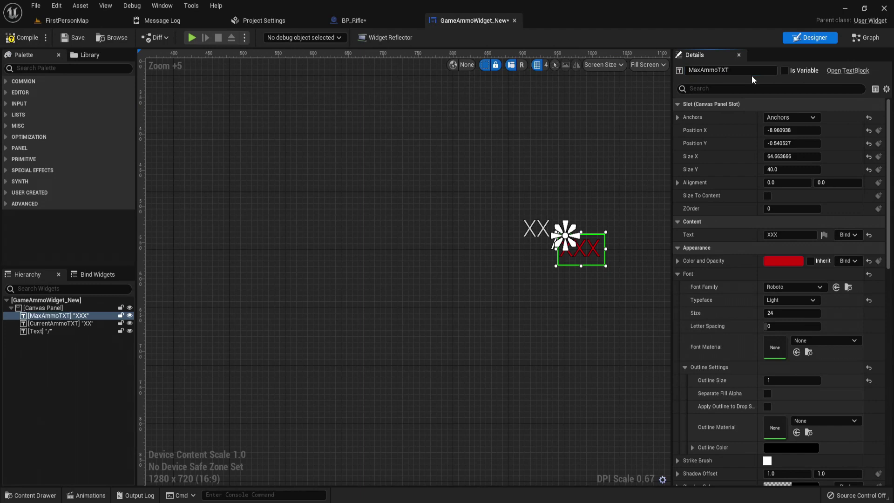
Create a new binding for the MaxAmmoTXT text and space its function entry node well apart from the Return Node.
click(848, 236)
mouse_move(841, 280)
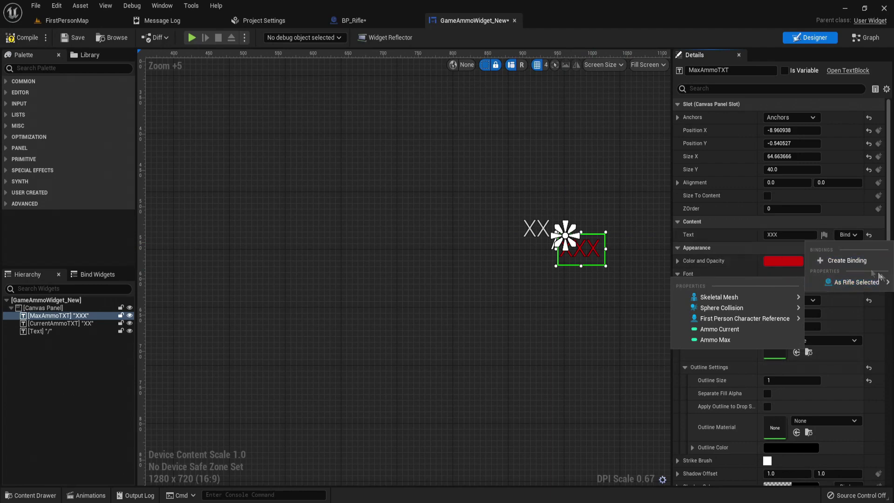
click(842, 261)
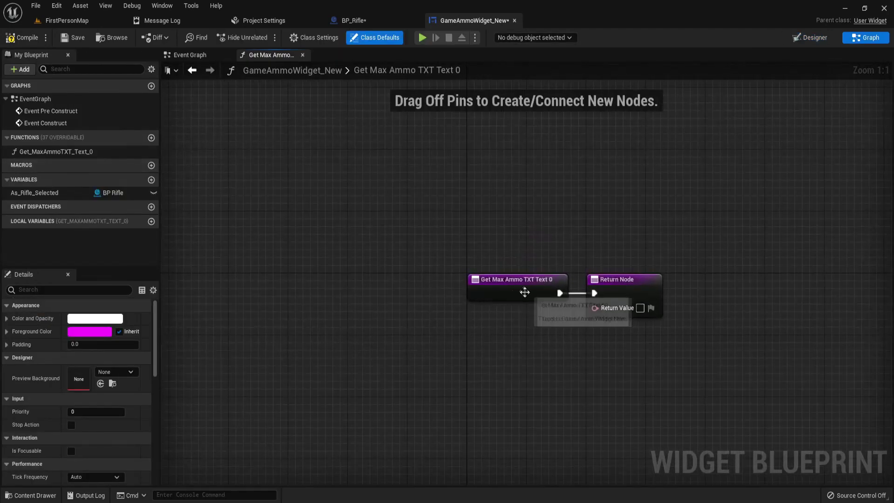
drag(523, 292, 239, 292)
right_drag(339, 302, 460, 256)
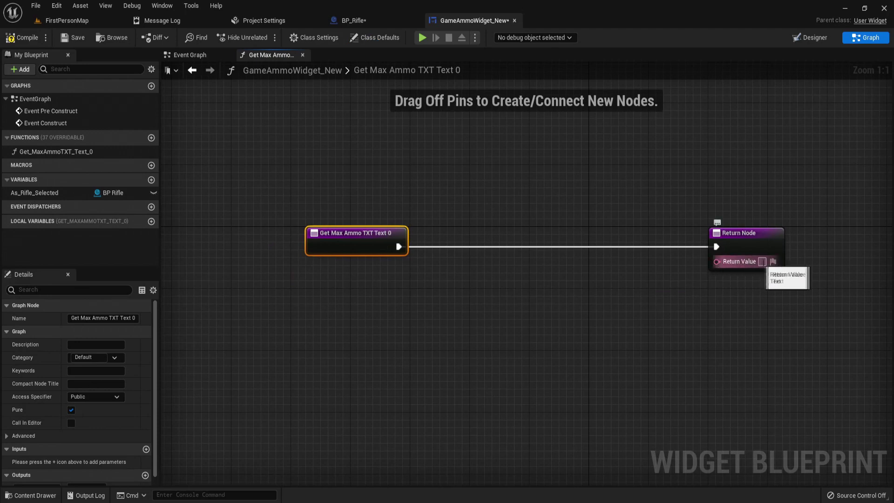
click(669, 212)
click(746, 252)
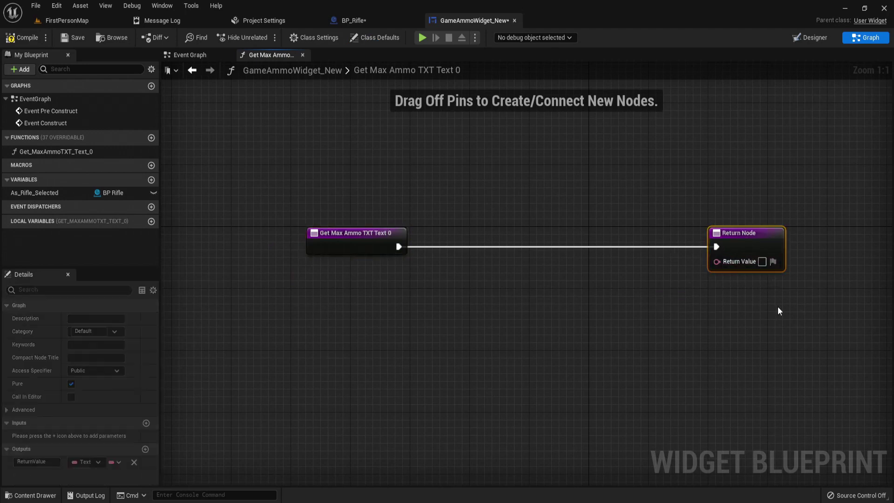
click(345, 262)
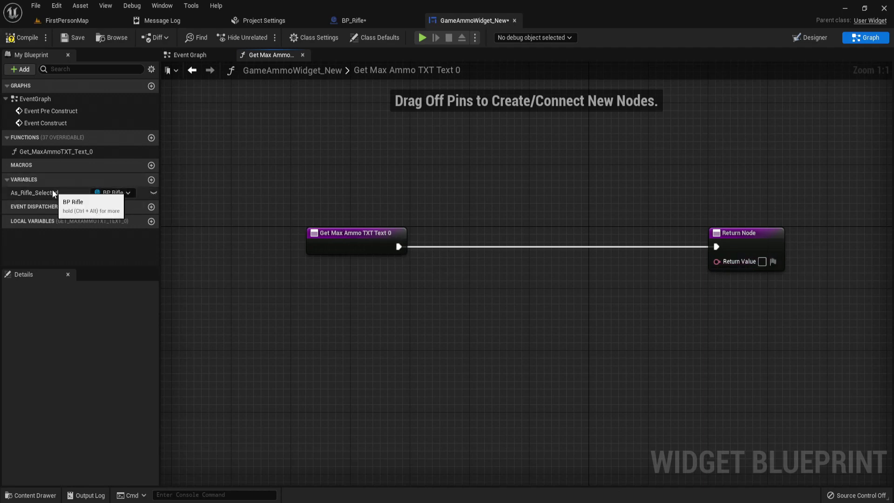
Place a getter for As_Rifle_Selected in the MaxAmmoTXT binding function and get its Ammo Max variable.
drag(63, 196, 396, 264)
click(347, 281)
text(get max)
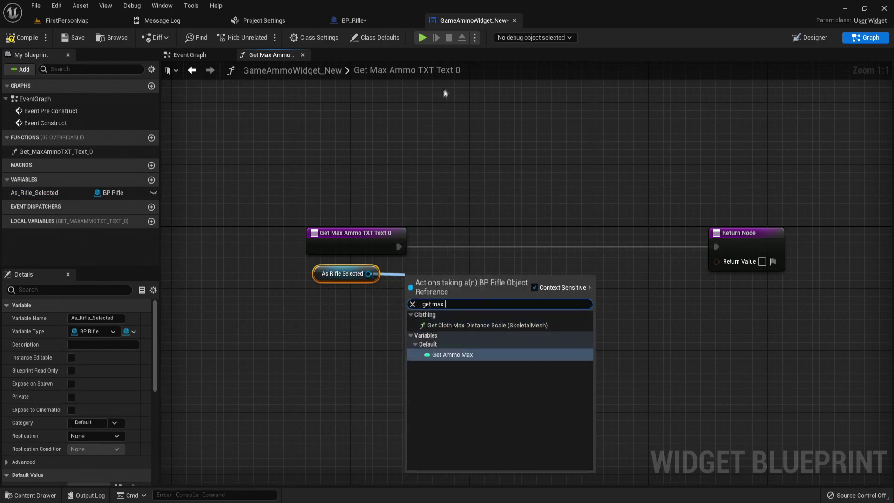
key(Return)
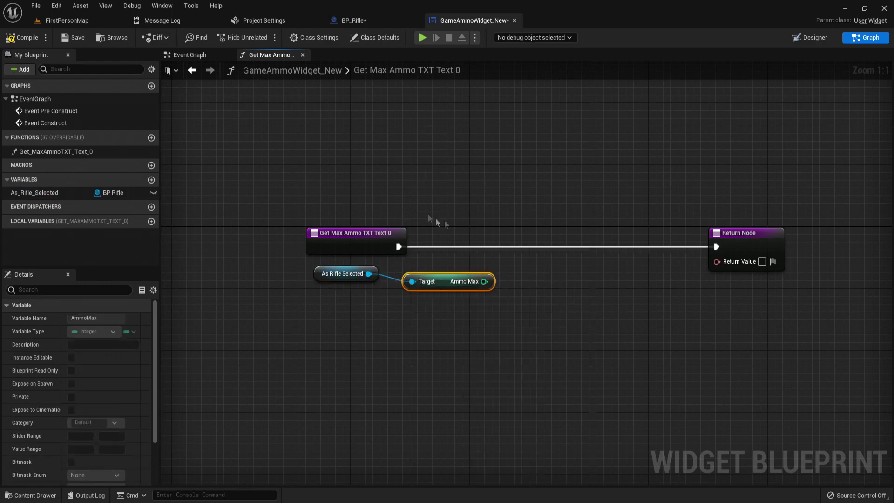
Feed Ammo Max through a To Text (Integer) conversion into the Return Node's Return Value and straighten the node chain.
drag(485, 282, 717, 262)
drag(608, 262, 599, 269)
drag(304, 297, 603, 268)
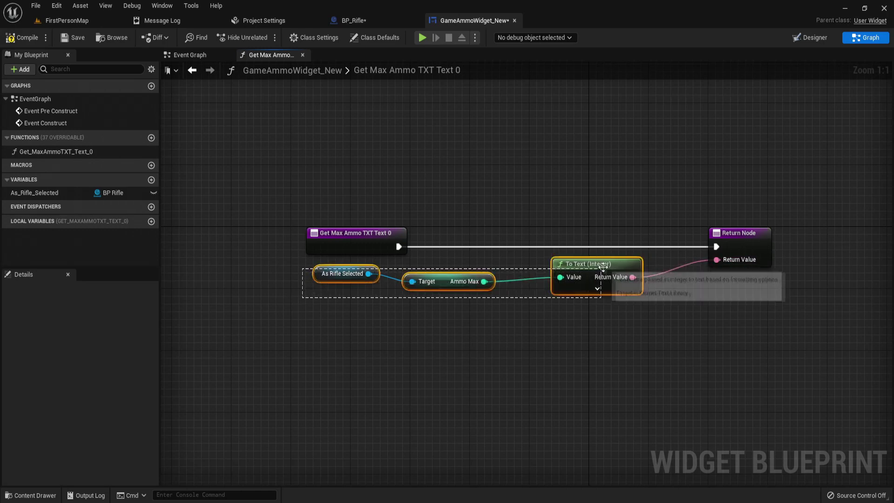
key(q)
click(447, 318)
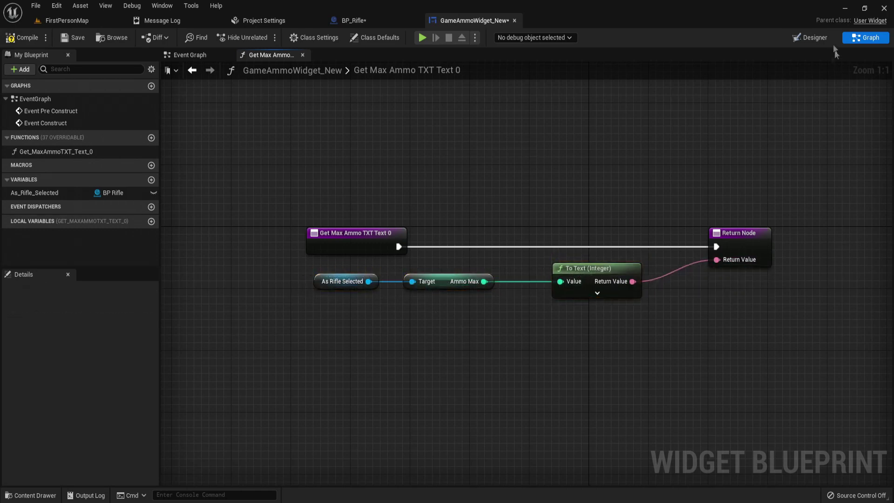
Create a new binding for the CurrentAmmoTXT text and space its function entry node well apart from the Return Node.
click(813, 37)
scroll(401, 275, up, 6)
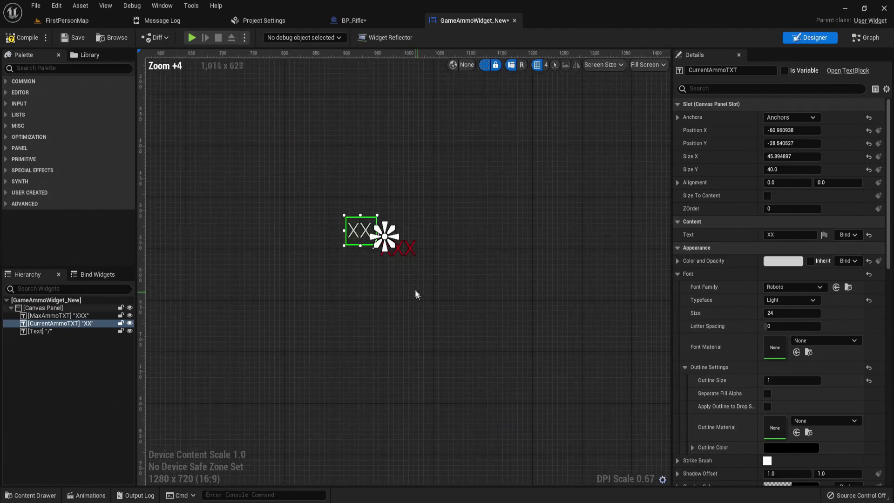
scroll(417, 294, up, 4)
click(848, 235)
click(845, 260)
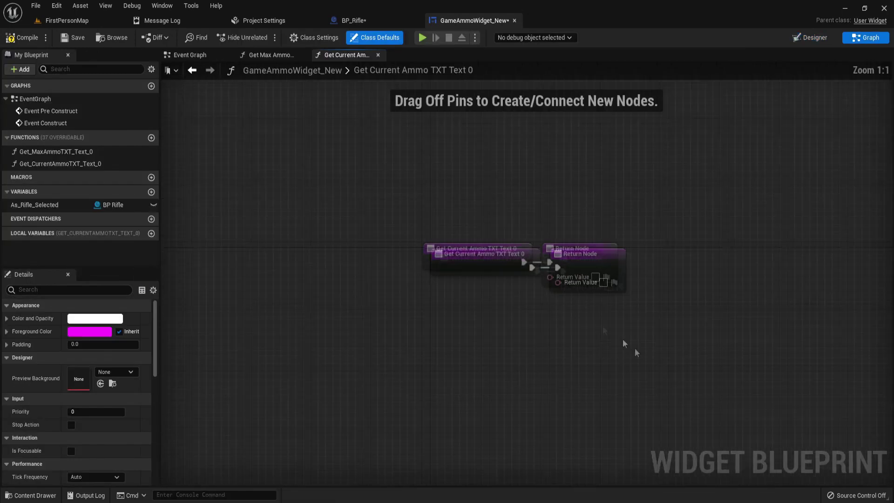
drag(480, 278, 216, 270)
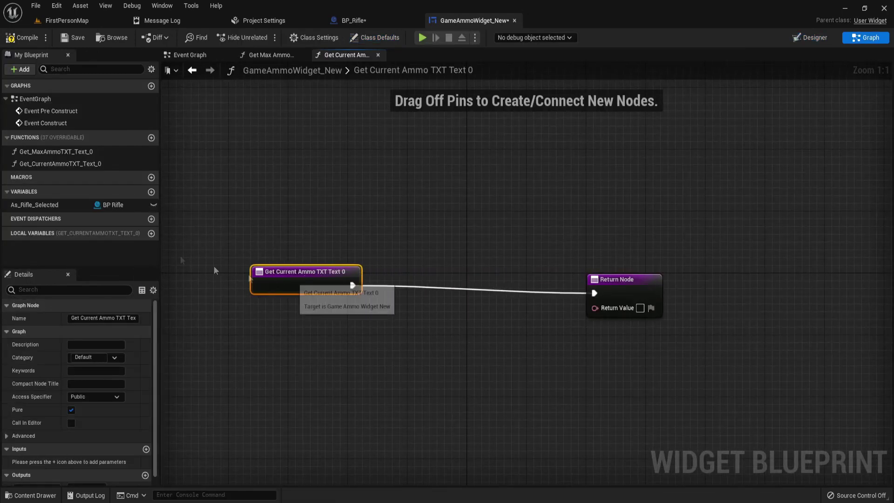
Place a getter for As_Rifle_Selected in the CurrentAmmoTXT binding function and get its Ammo Current variable.
drag(60, 205, 385, 319)
click(326, 331)
text(get current)
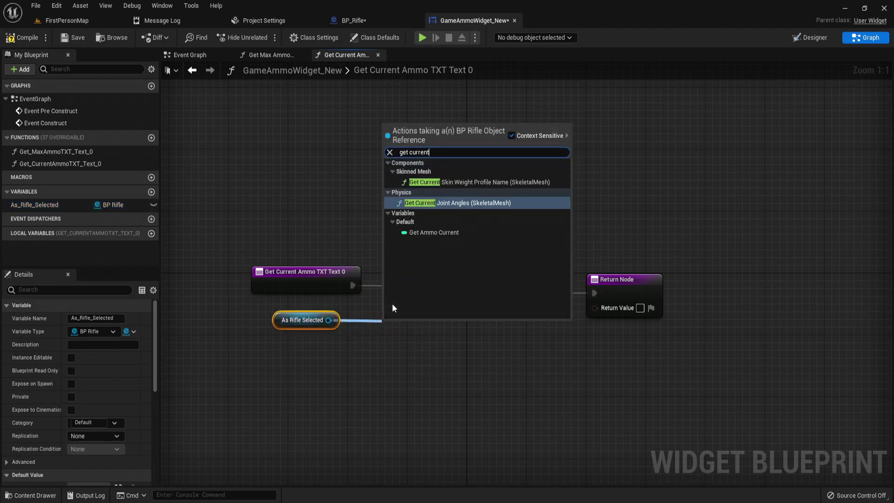
key(Down)
key(Return)
Link Ammo Current through To Text (Integer) to the Return Value, straighten the nodes, and compile and save the widget.
drag(258, 420, 681, 285)
key(q)
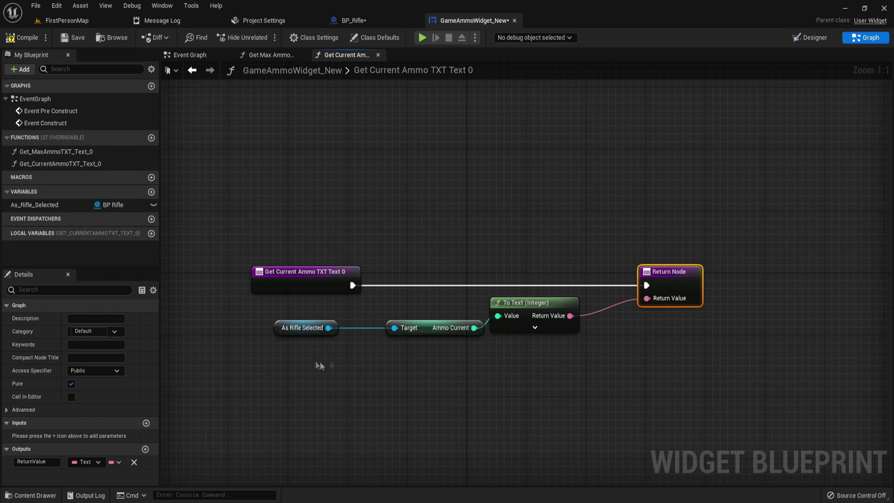
right_drag(331, 338, 293, 255)
click(22, 37)
click(72, 38)
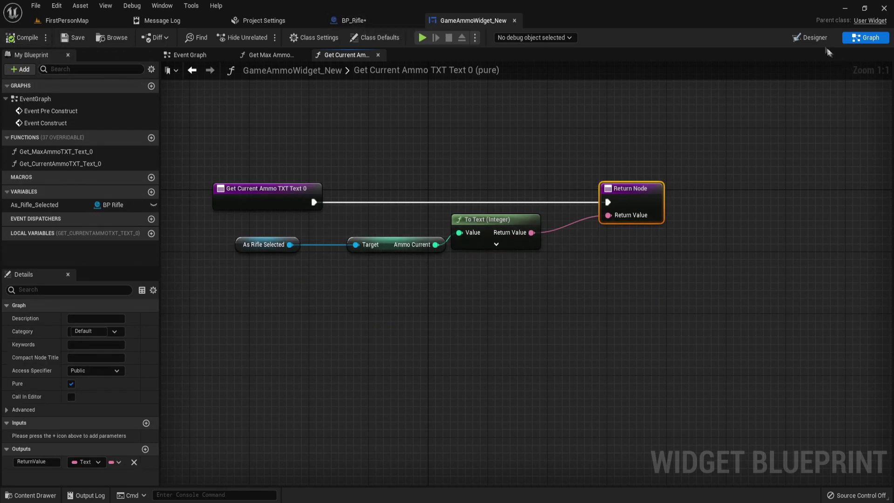
click(816, 38)
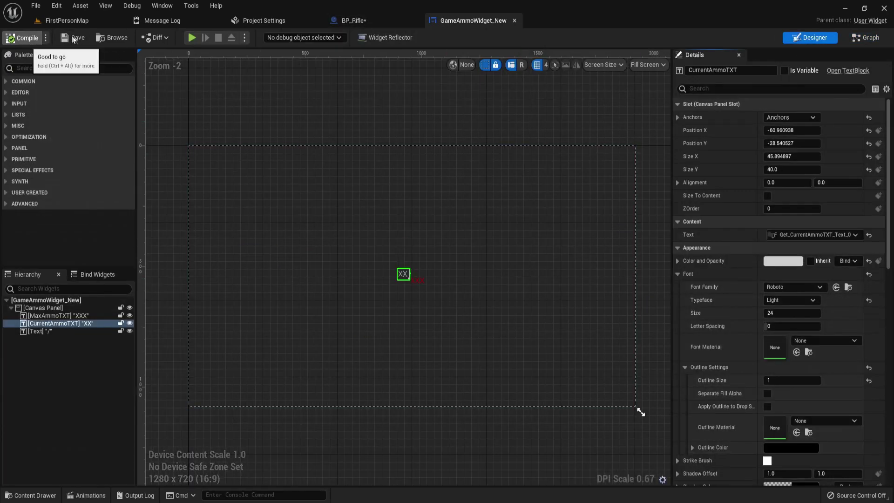
scroll(463, 305, up, 5)
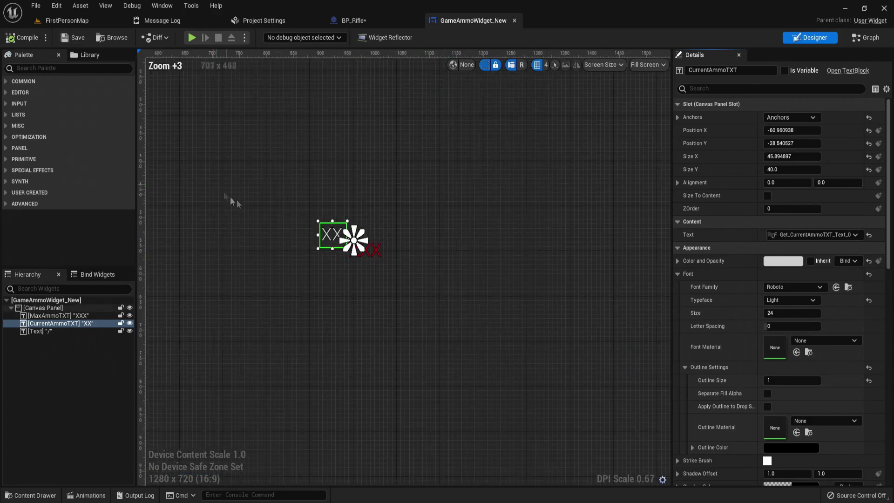
scroll(312, 127, down, 5)
Go to the viewport of BP_Rifle and add a Widget component to the rifle.
click(387, 20)
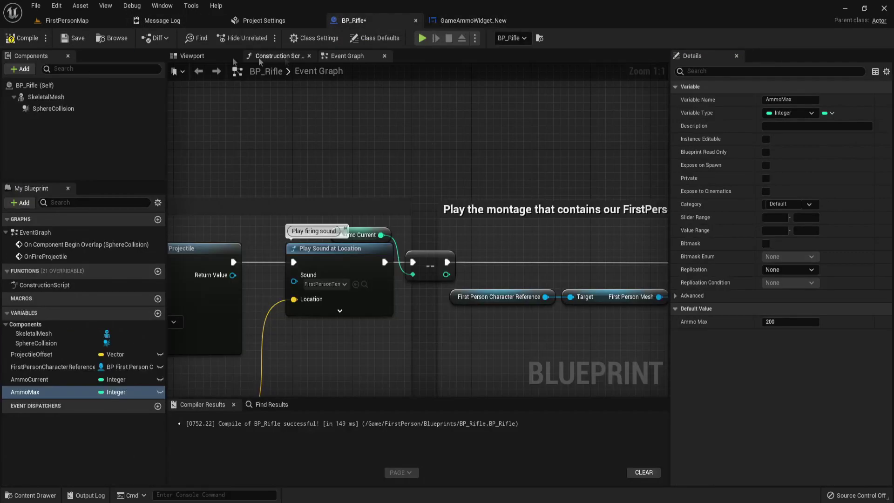
click(192, 55)
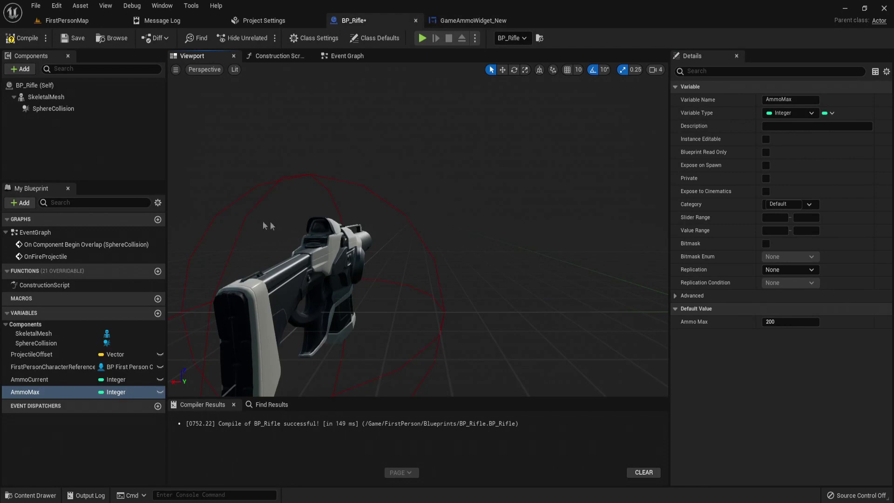
click(21, 69)
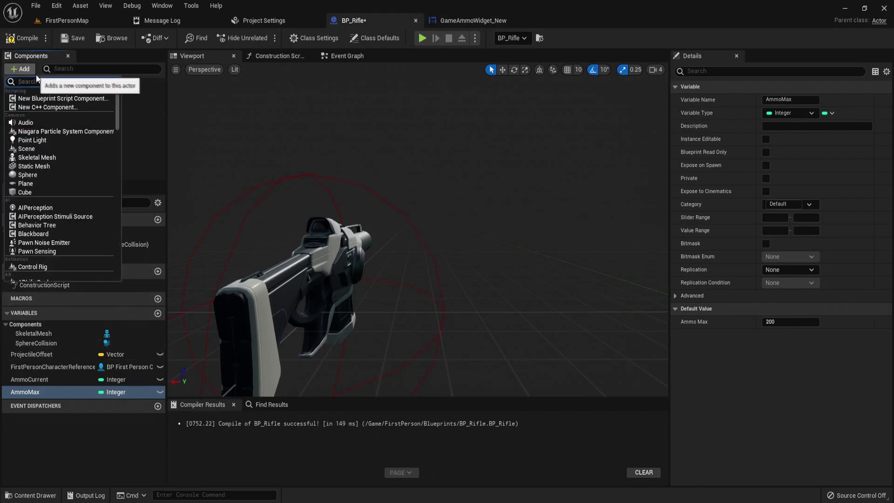
text(widget)
click(41, 95)
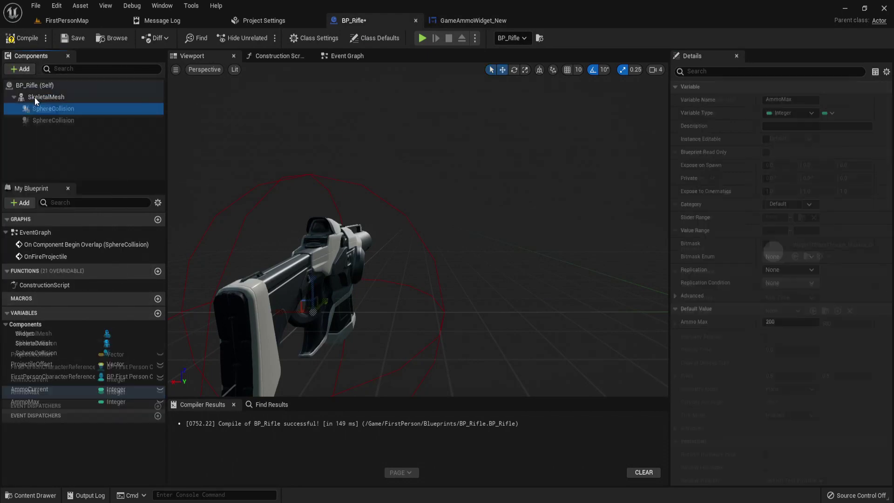
Set the widget class of the rifle's Widget component to GameAmmoWidget_New.
click(37, 109)
click(37, 86)
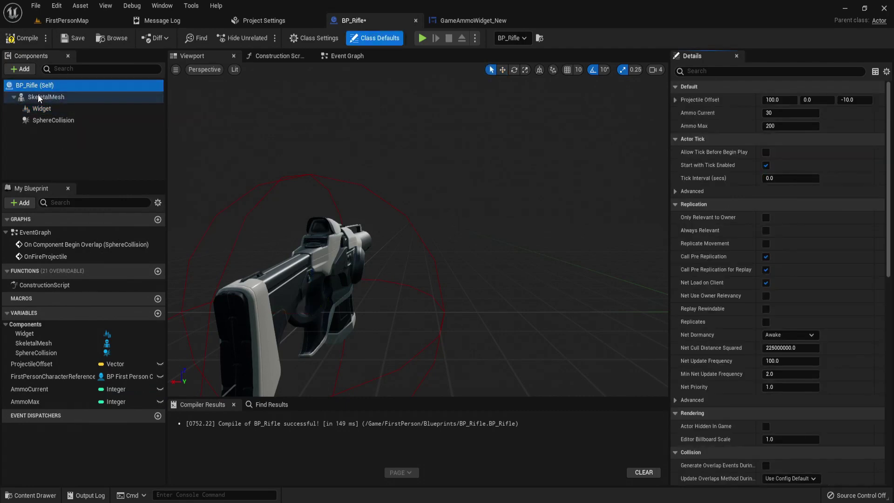
click(35, 98)
click(42, 108)
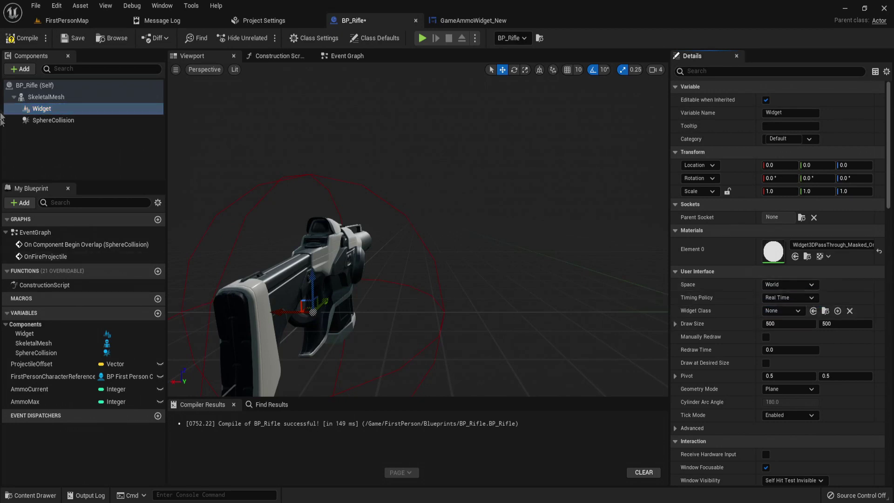
click(794, 313)
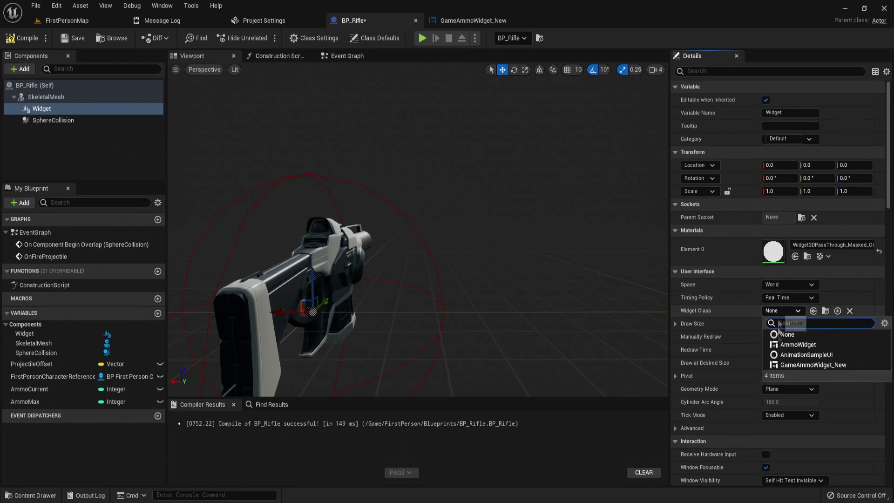
click(811, 367)
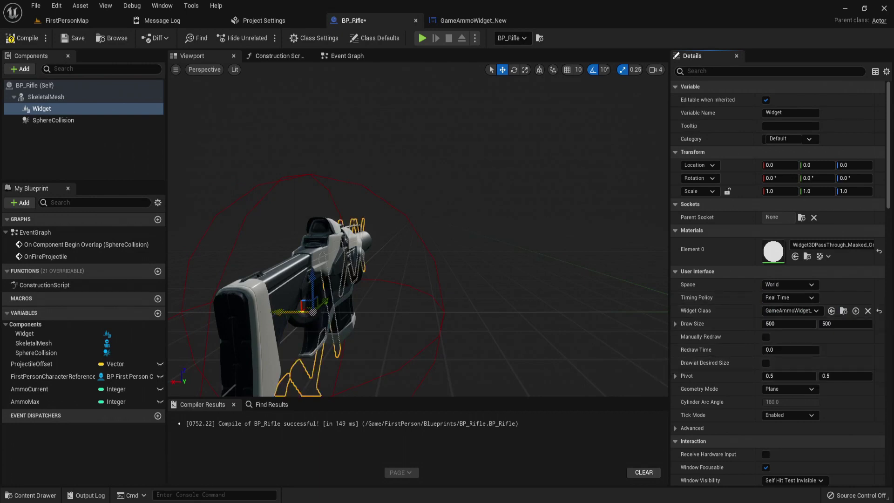
Move the Widget component along X to about -23 and rotate it -90° about Z.
drag(280, 312, 375, 312)
key(e)
mouse_move(436, 331)
mouse_down()
mouse_move(463, 324)
mouse_move(434, 332)
mouse_move(443, 328)
mouse_up()
Set the Widget component's scale to 0.15 on all three axes.
key(r)
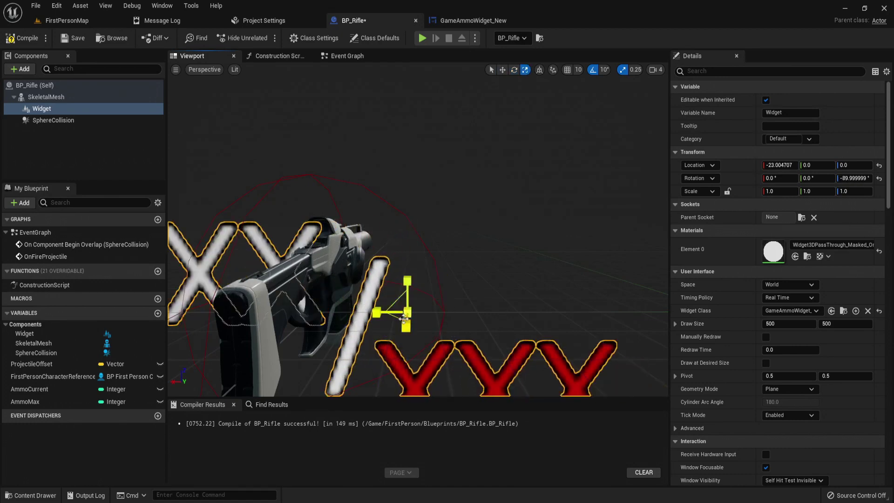
click(785, 191)
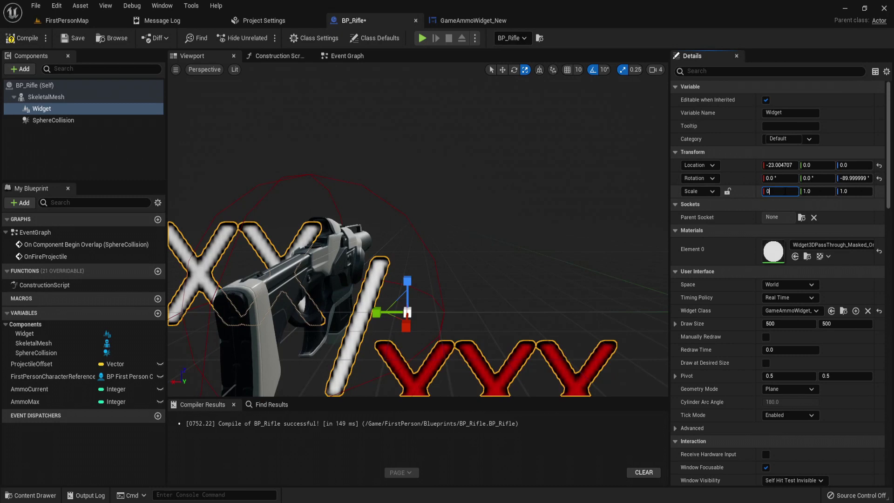
text(0.15)
key(Tab)
text(0.15)
key(Return)
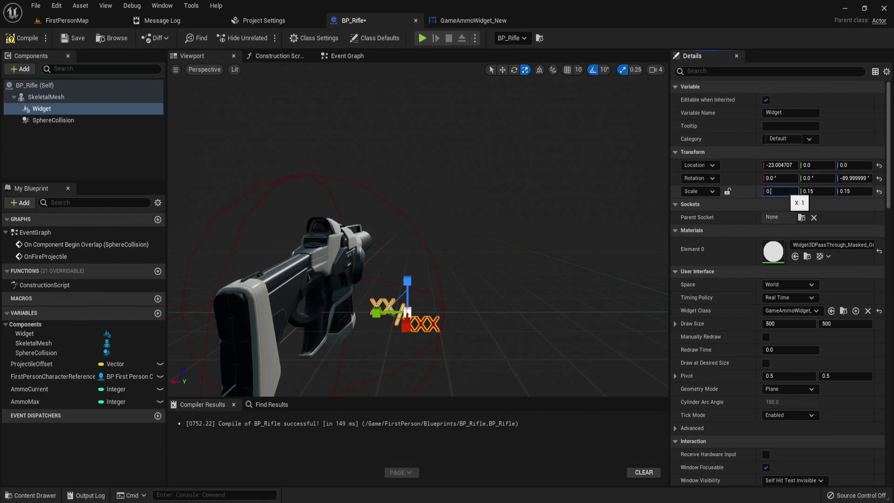
Position the widget by the rifle's front end at about X -12.5, Y 12.1, Z 22.0, and compile and save BP_Rifle.
right_drag(404, 296, 415, 290)
key(w)
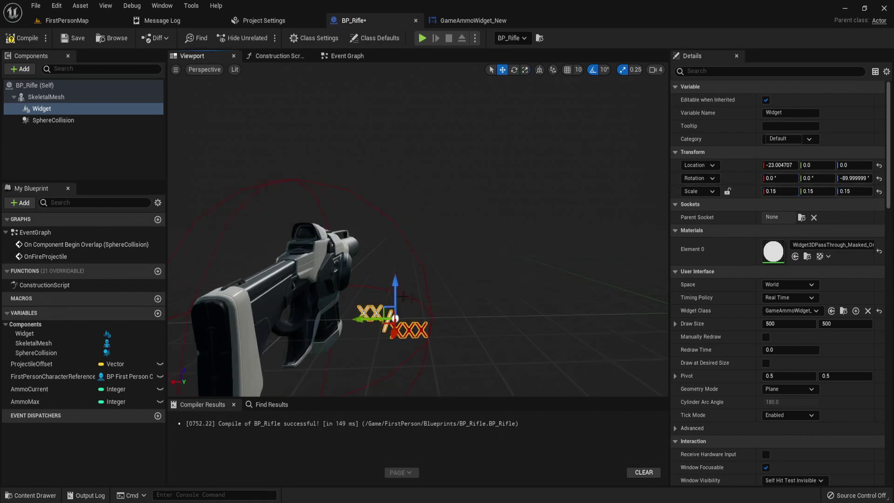
drag(399, 291, 388, 218)
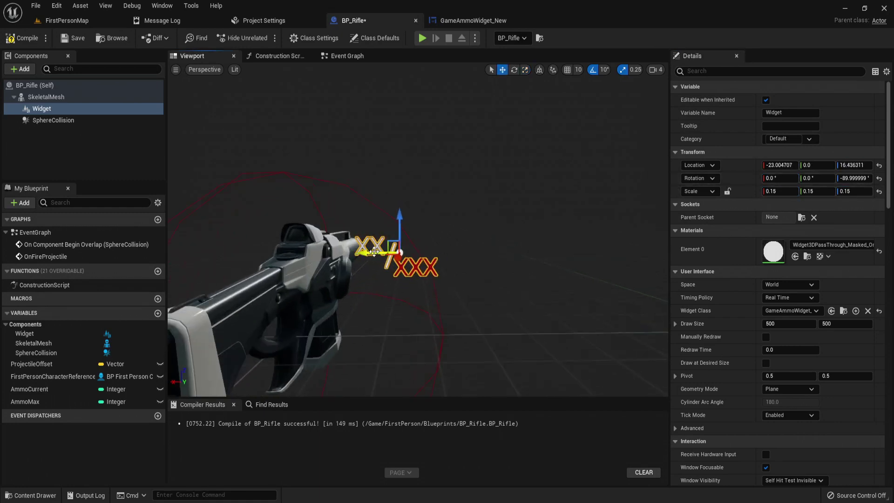
drag(374, 252, 334, 252)
right_drag(333, 252, 286, 237)
drag(325, 208, 362, 214)
right_drag(362, 214, 444, 186)
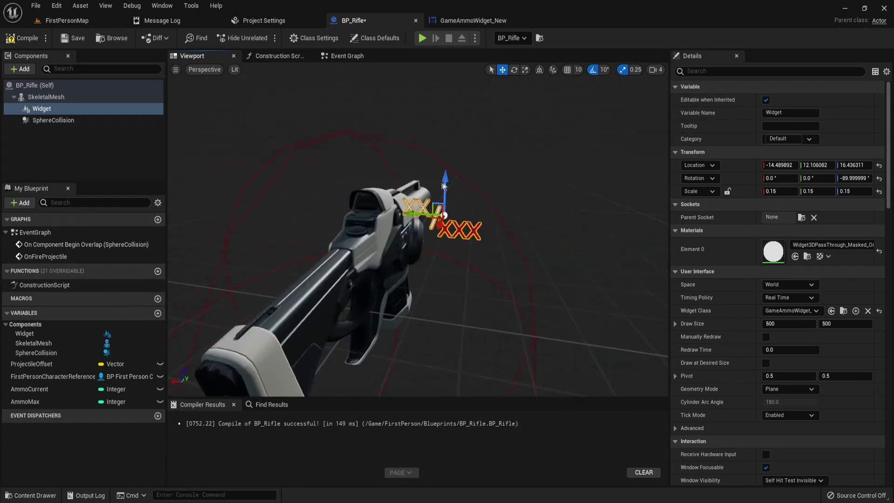
drag(444, 186, 413, 184)
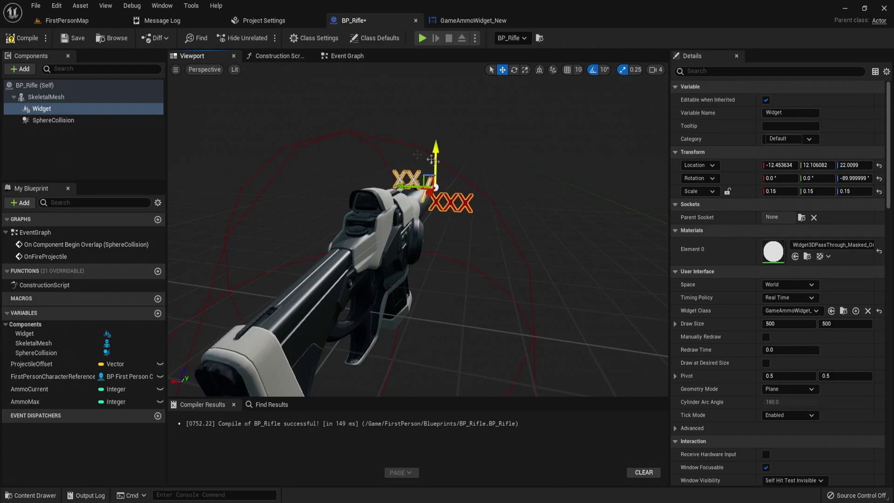
click(21, 38)
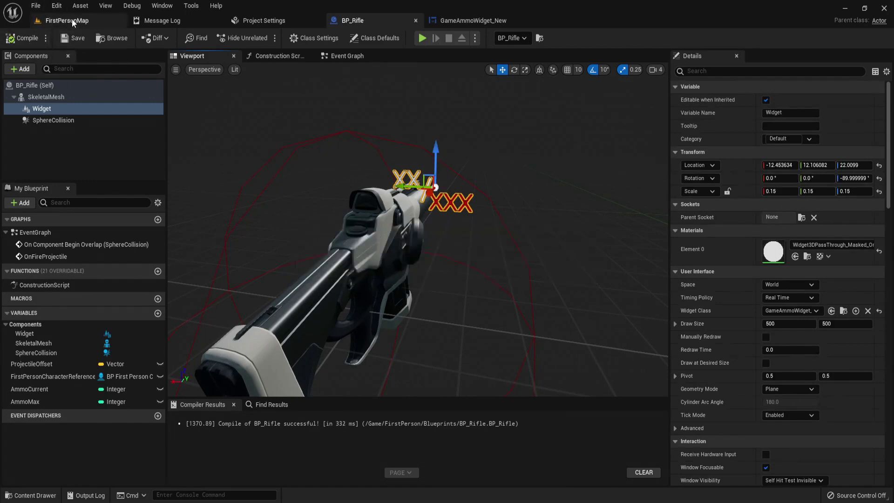
Play FirstPersonMap in the editor and walk to the rifle to pick it up.
click(72, 22)
click(200, 38)
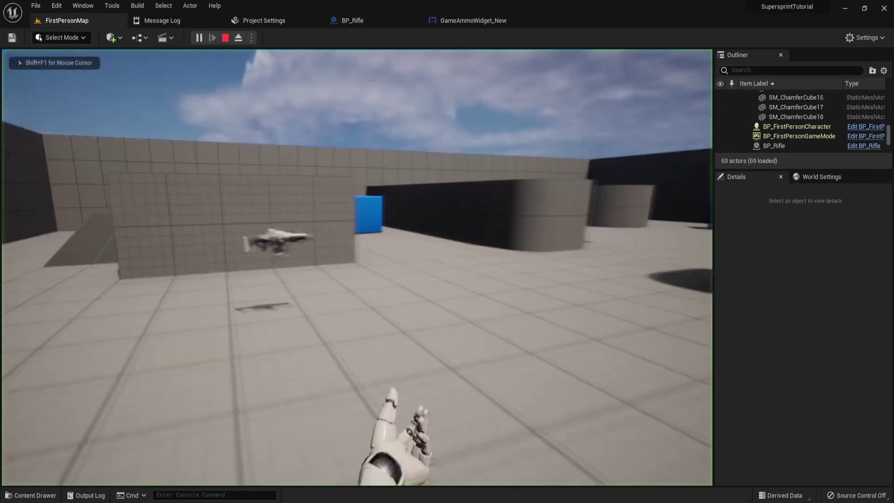
key(w)
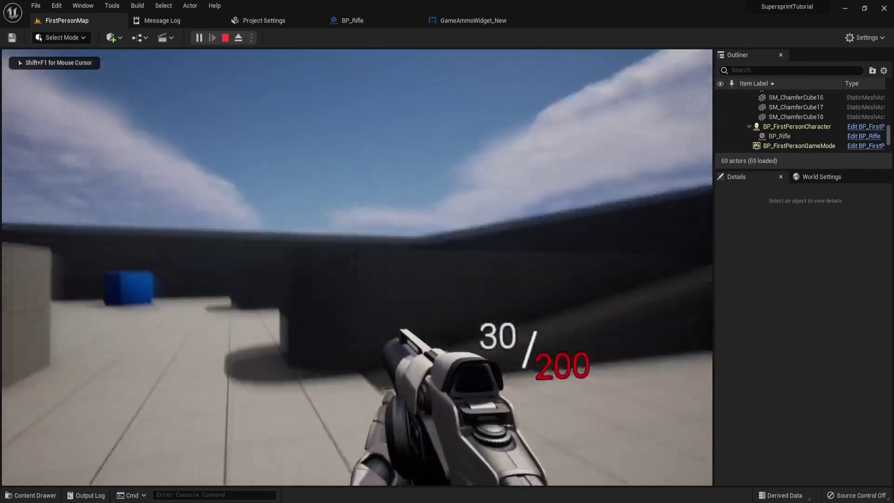
key(w)
Fire the rifle repeatedly while moving around the level to check its current and max ammo display.
click(357, 267)
click(357, 267)
click(357, 267)
click(357, 268)
click(357, 267)
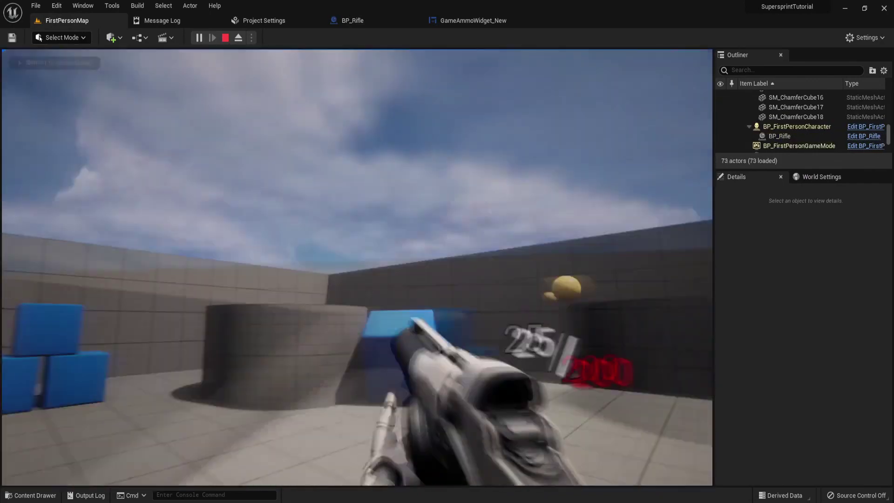
key(w)
key(space)
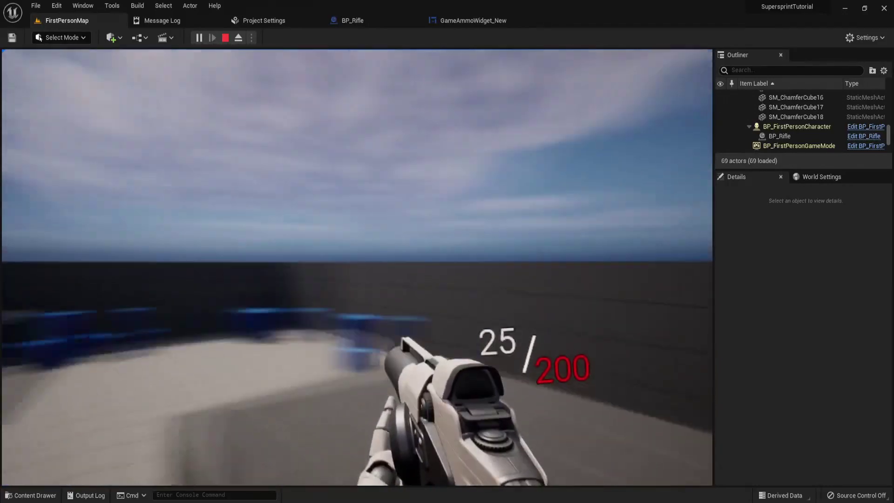
click(358, 267)
click(357, 267)
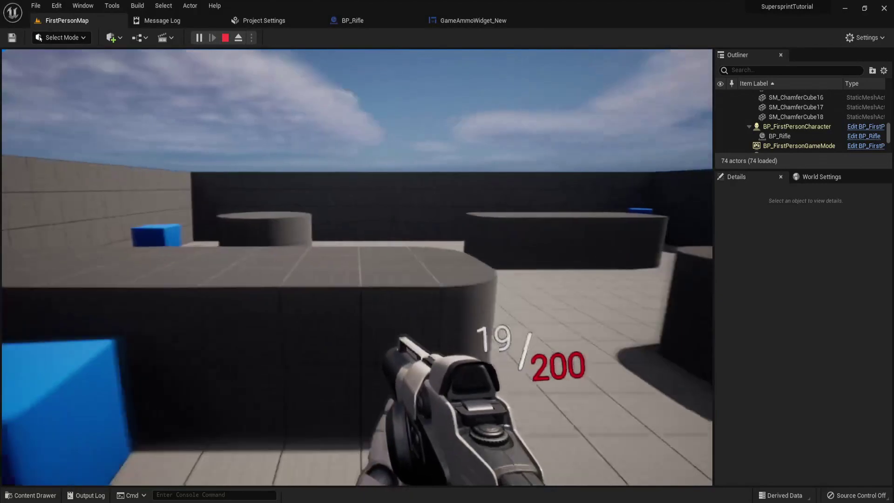